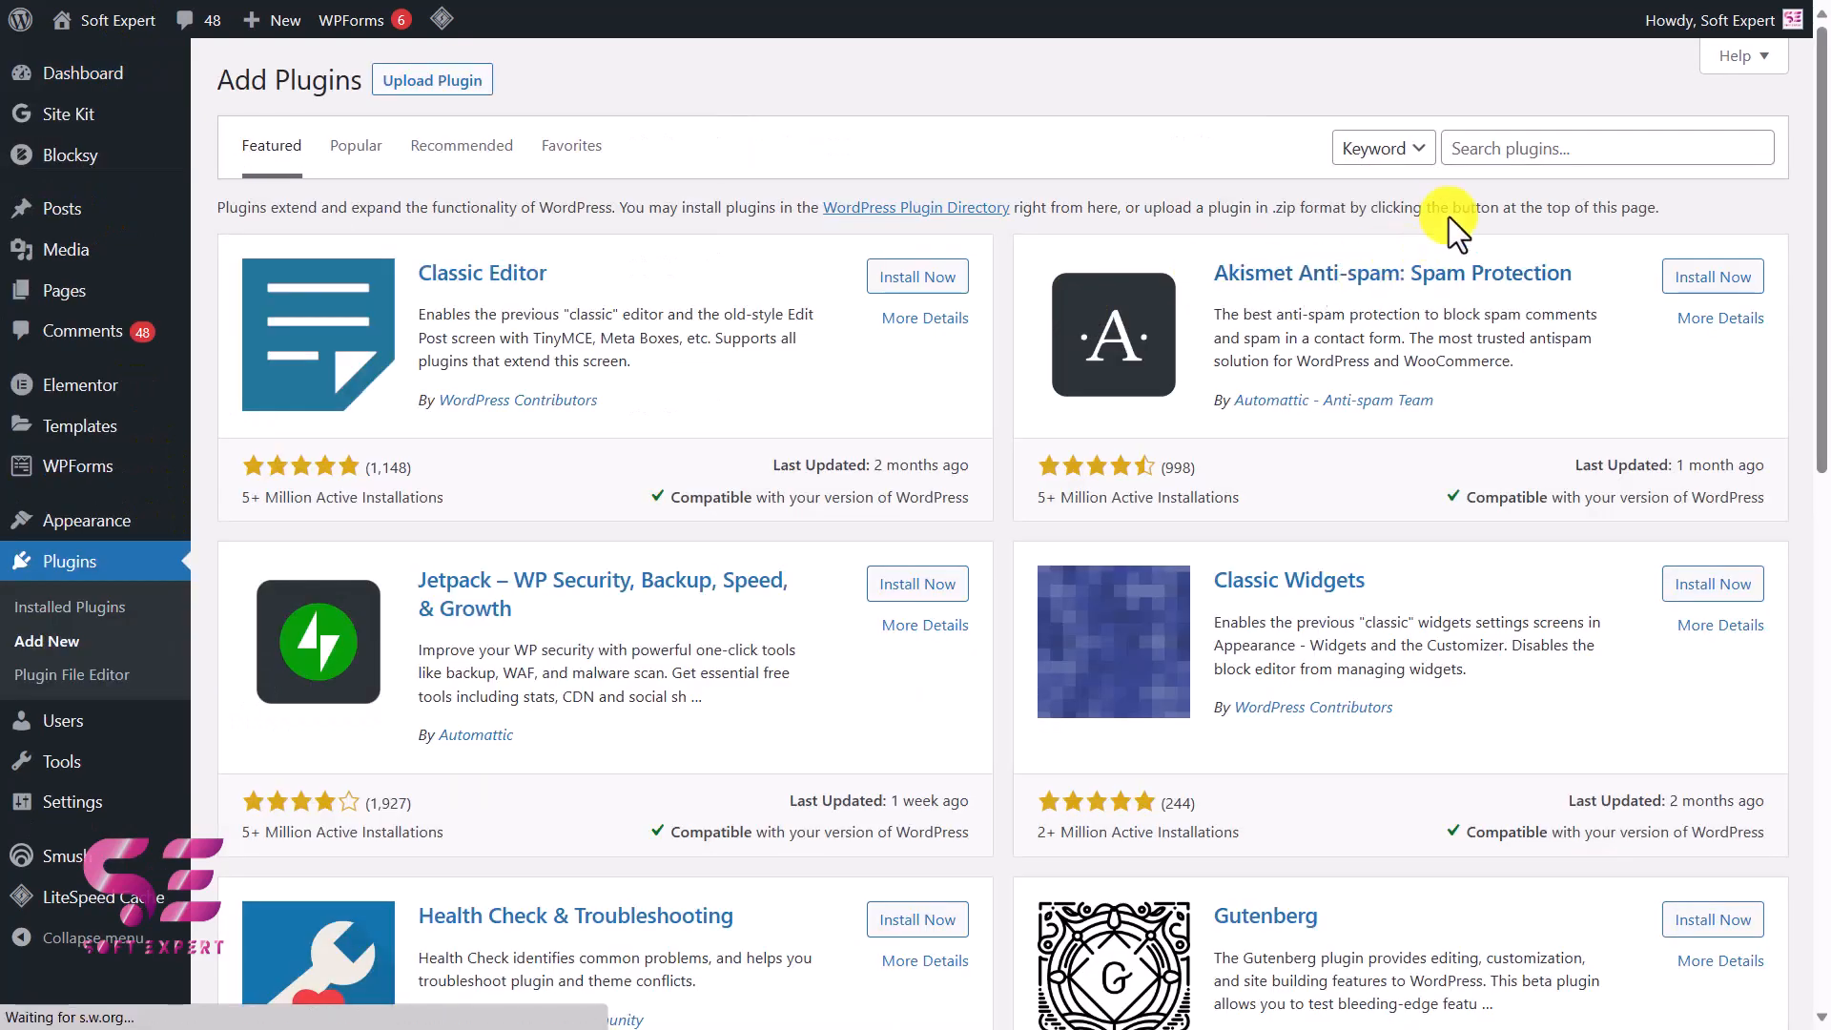
Step: Search the plugin directory for "facebook pixels", and install and activate PixelYourSite – Your smart PIXEL (TAG) Manager
click(1524, 150)
text(facebook pixels)
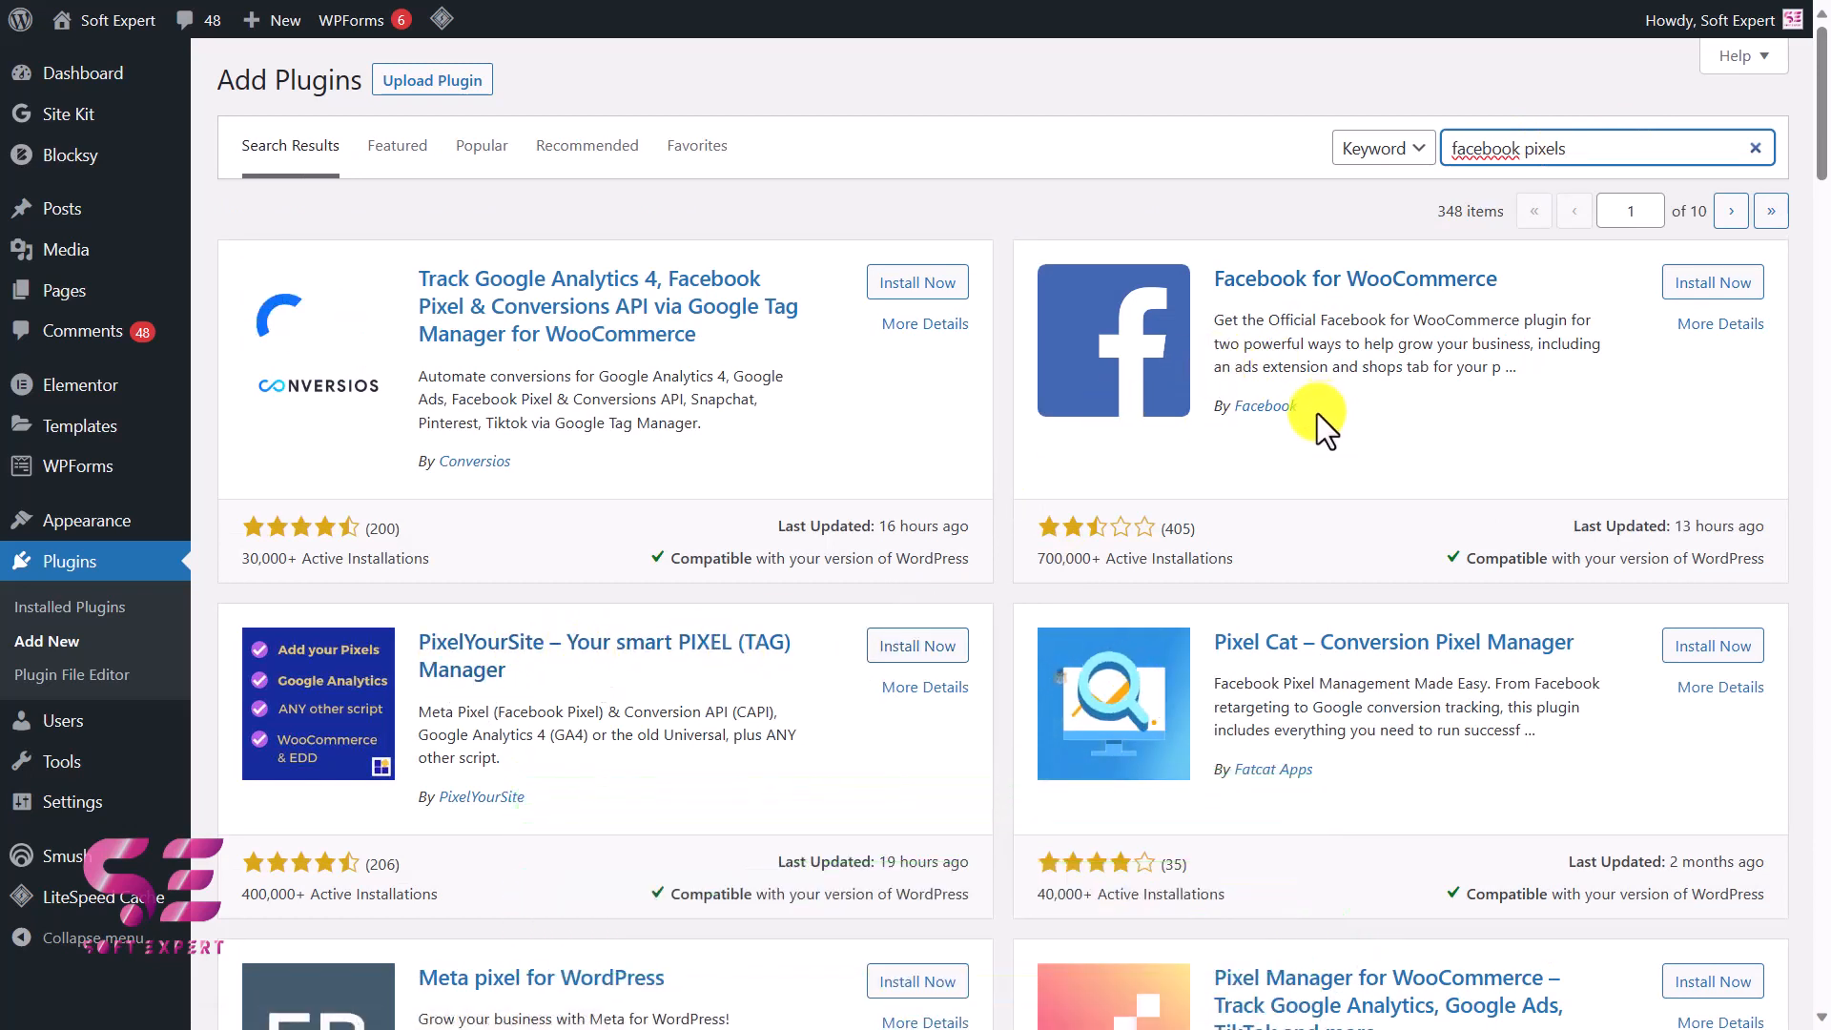
click(905, 648)
click(908, 641)
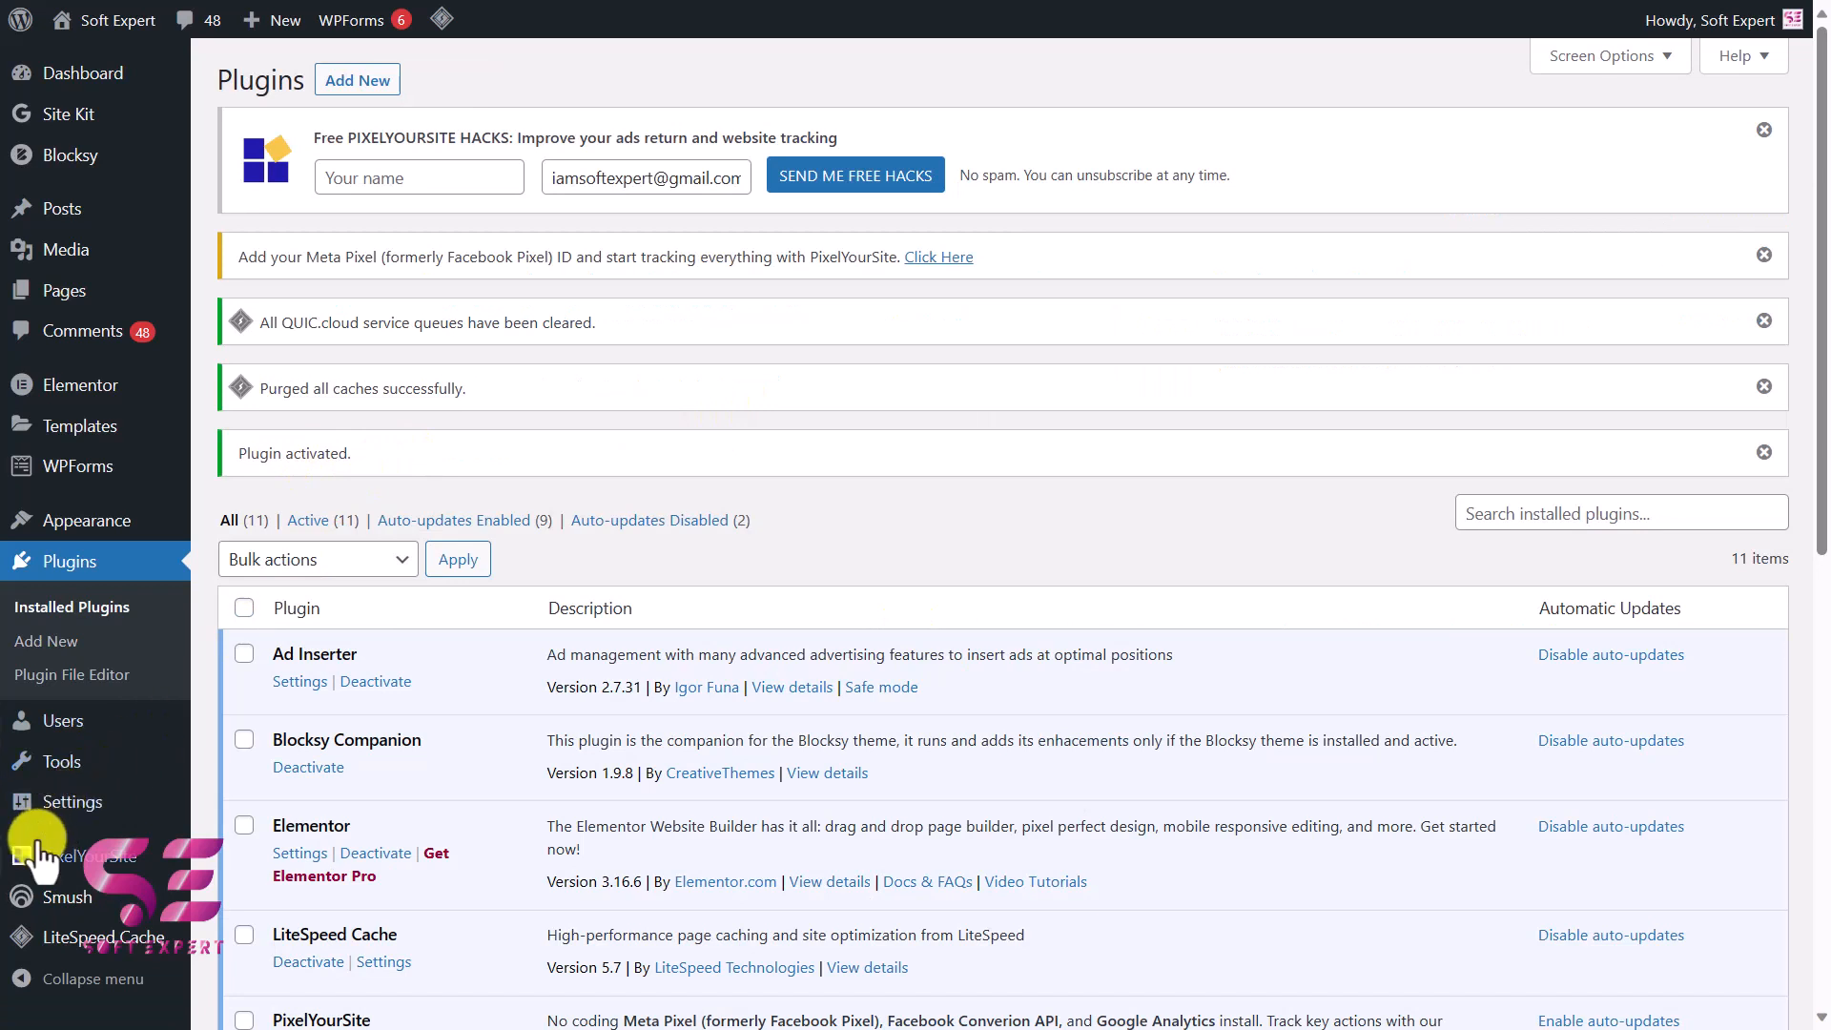
Step: Open PixelYourSite's Meta Pixel settings and enable Advanced Matching
click(93, 870)
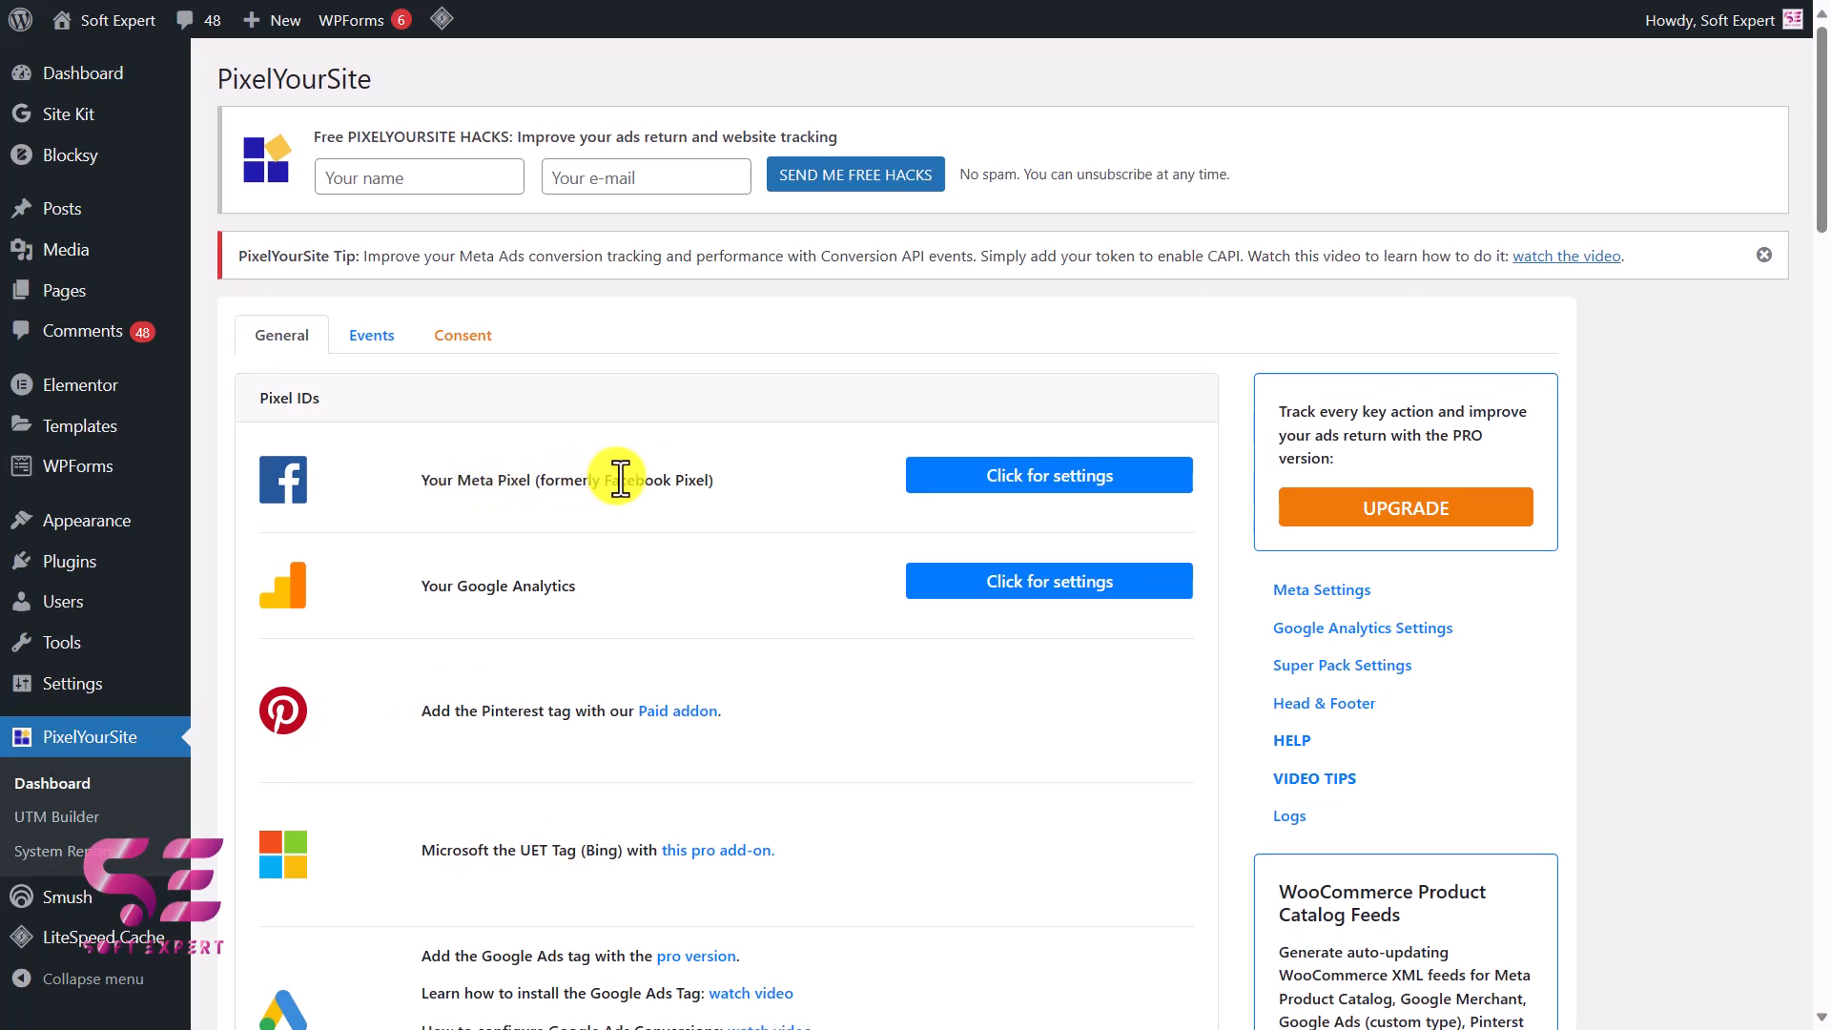
click(1047, 480)
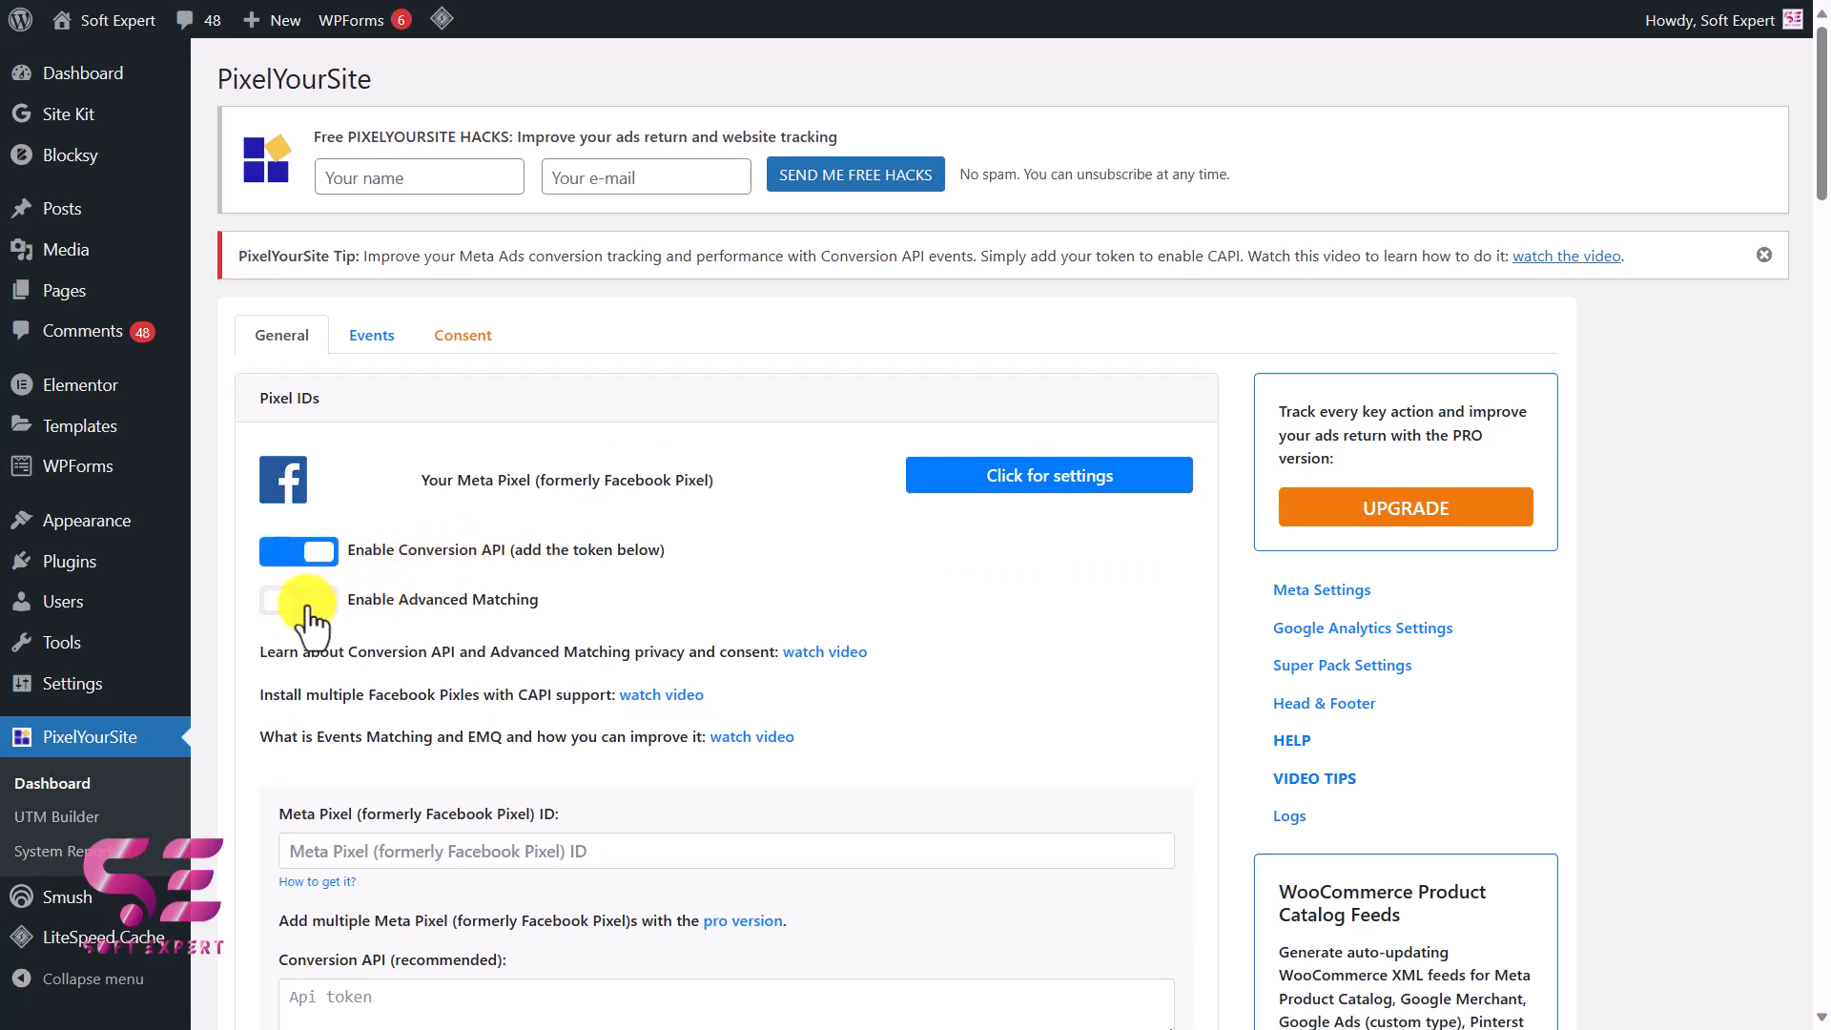
click(298, 599)
scroll(307, 610, down, 3)
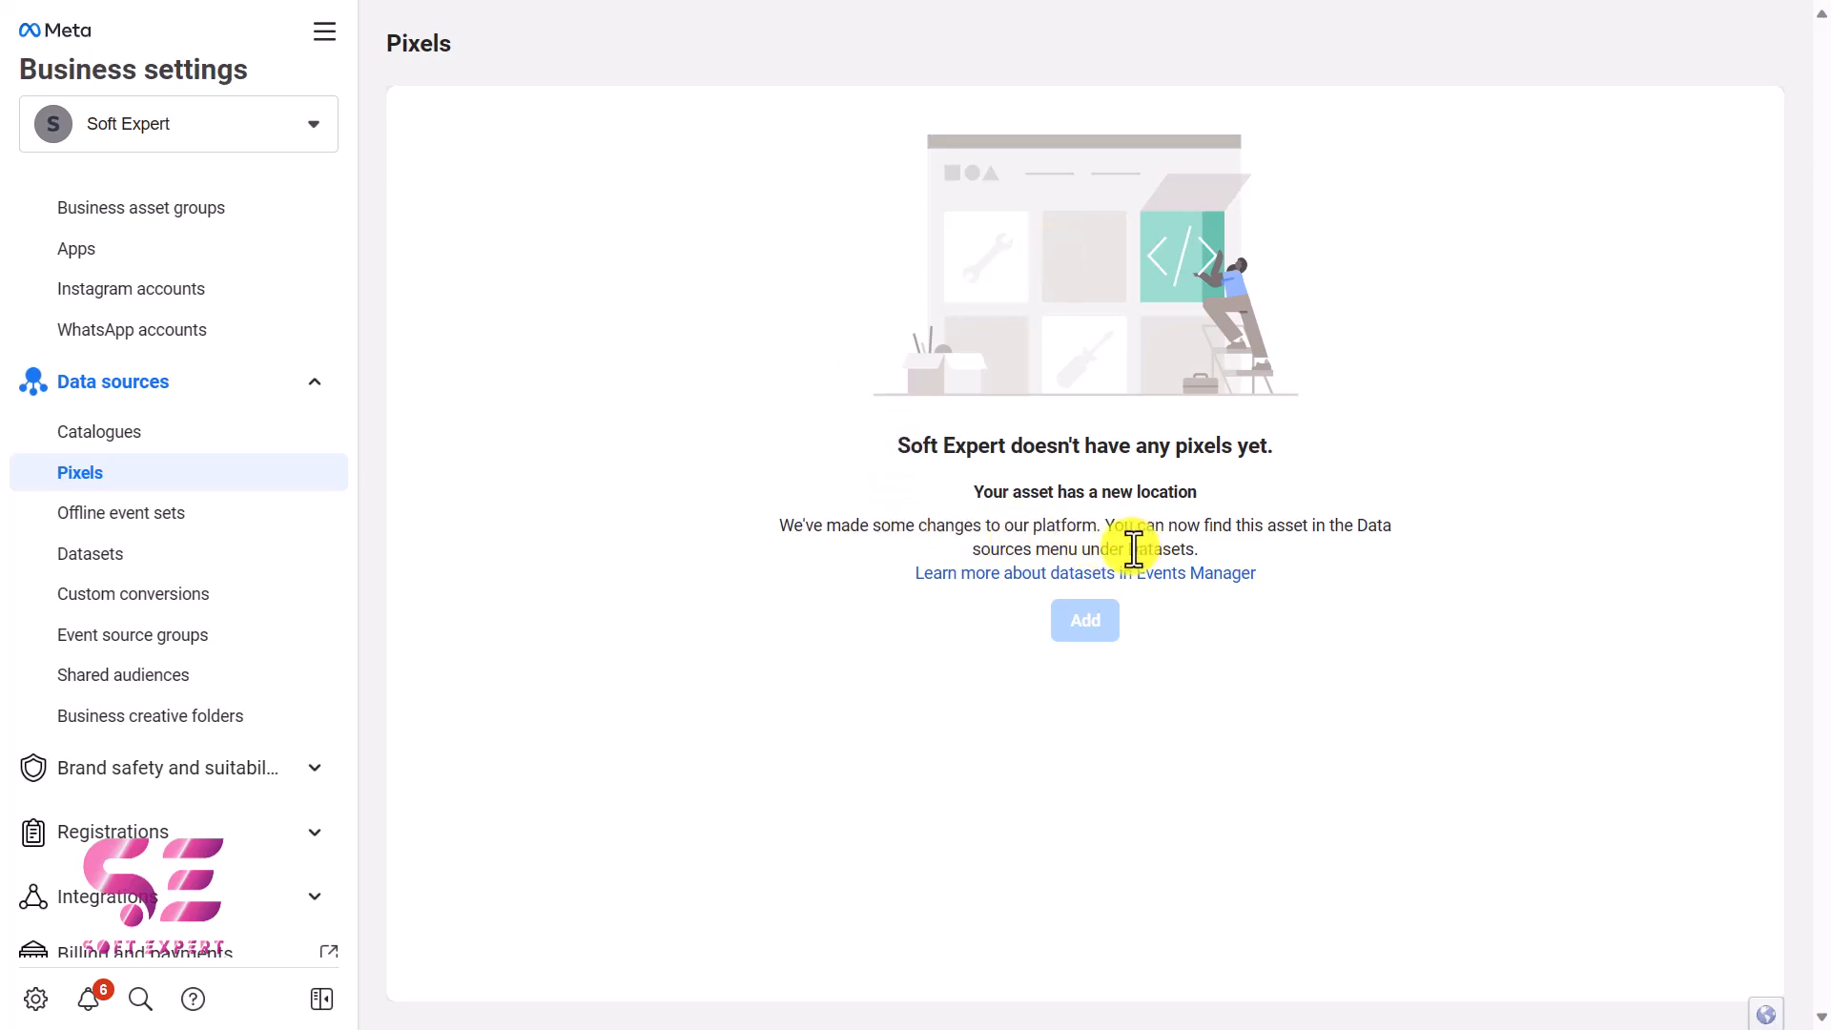
Step: In Meta Business settings, create a new dataset named softexpert under the data sources
click(161, 558)
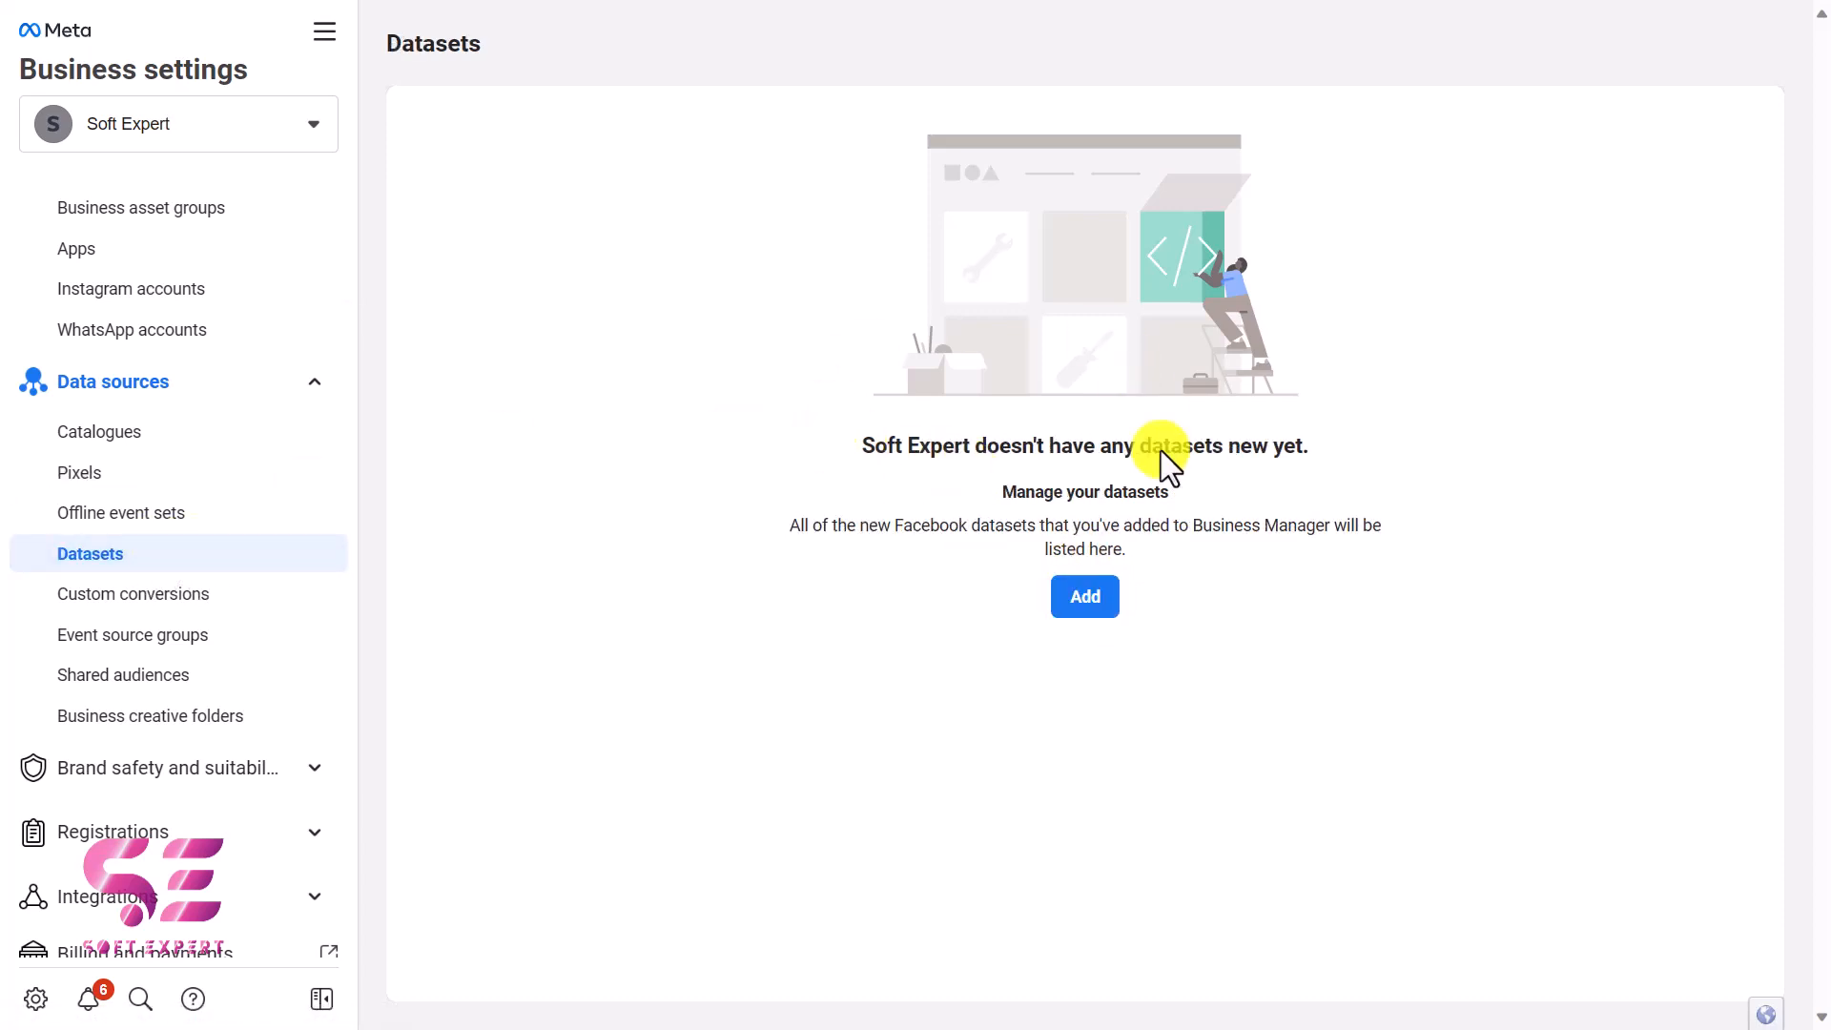
click(1109, 602)
click(645, 399)
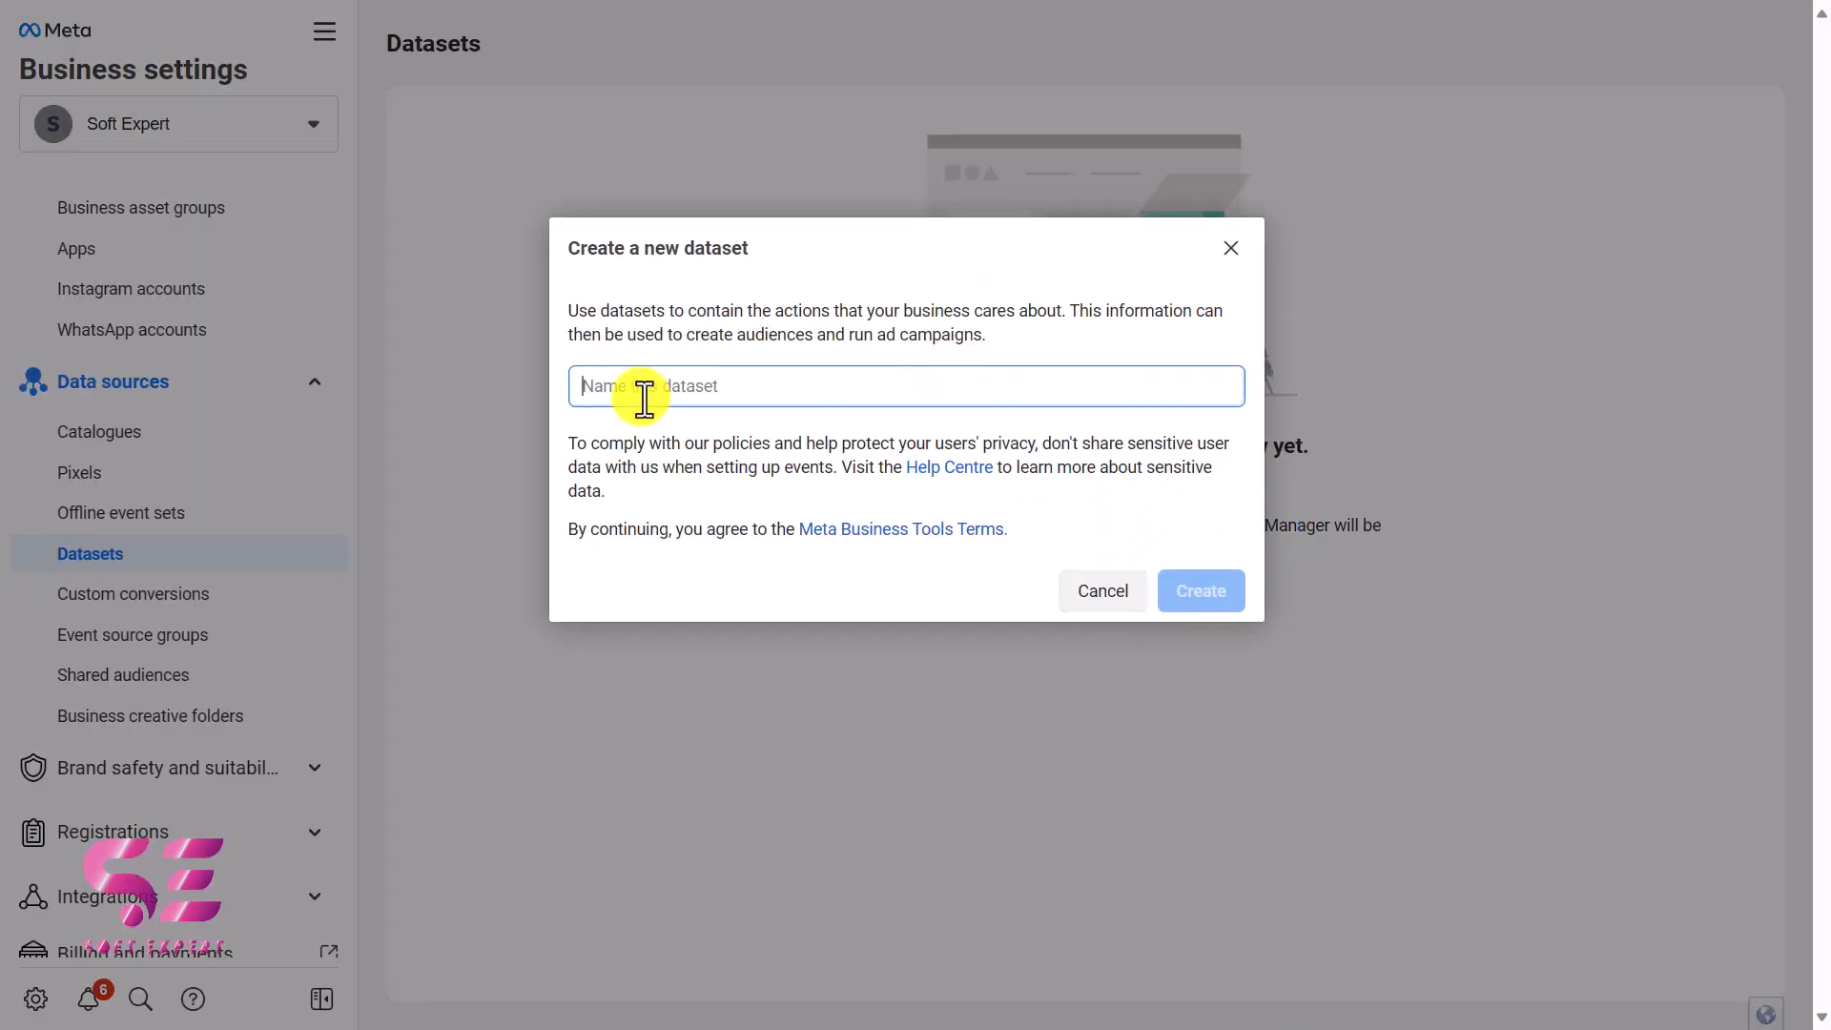
text(softe)
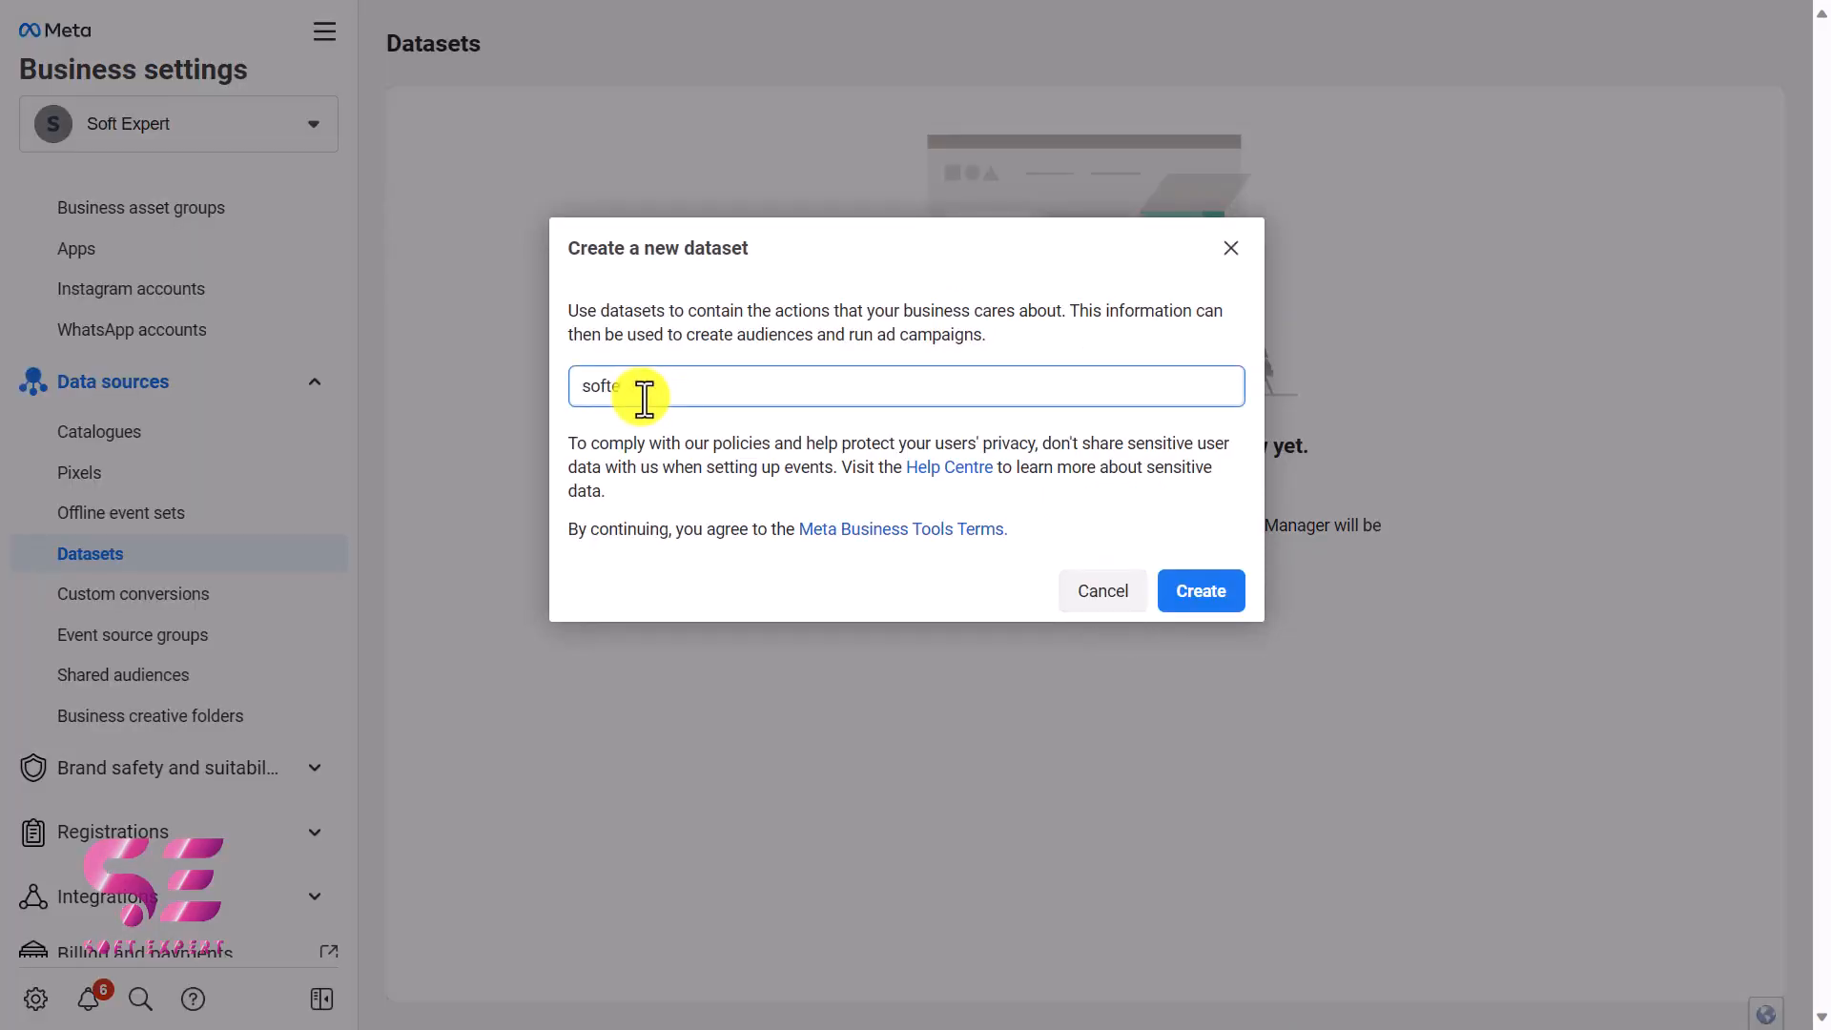
text(xpert)
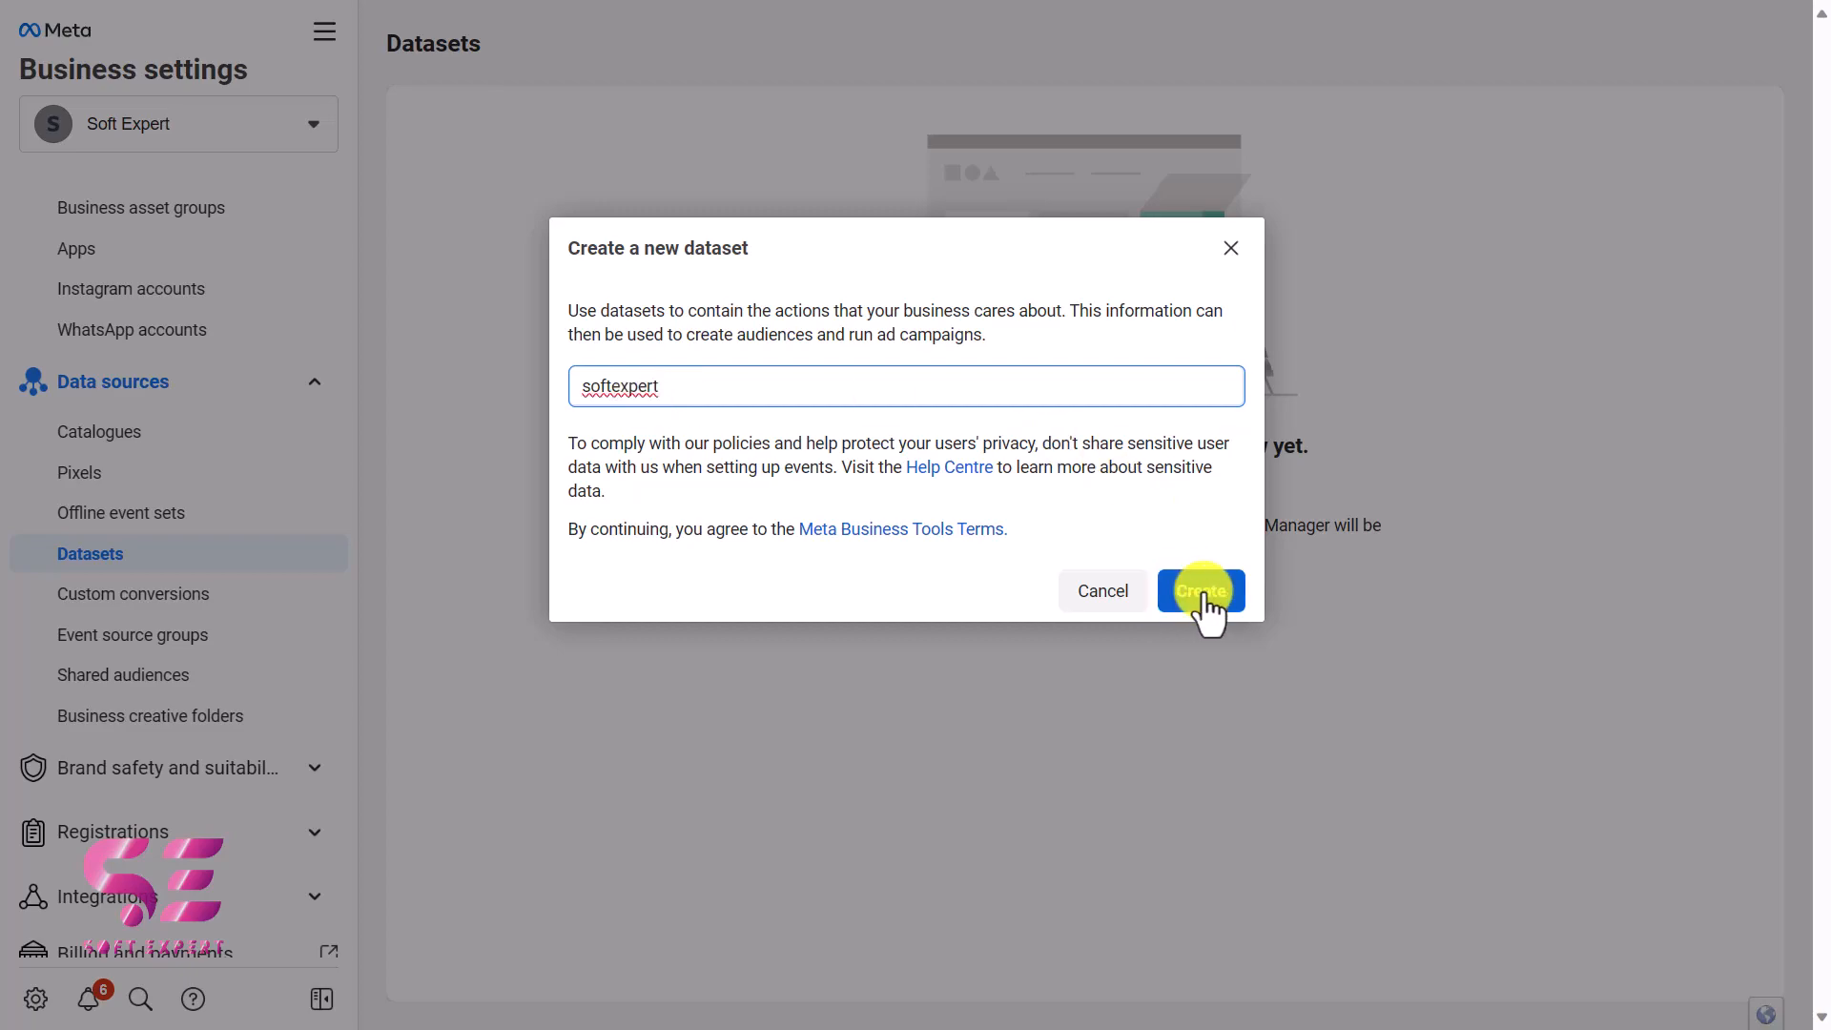
click(1204, 593)
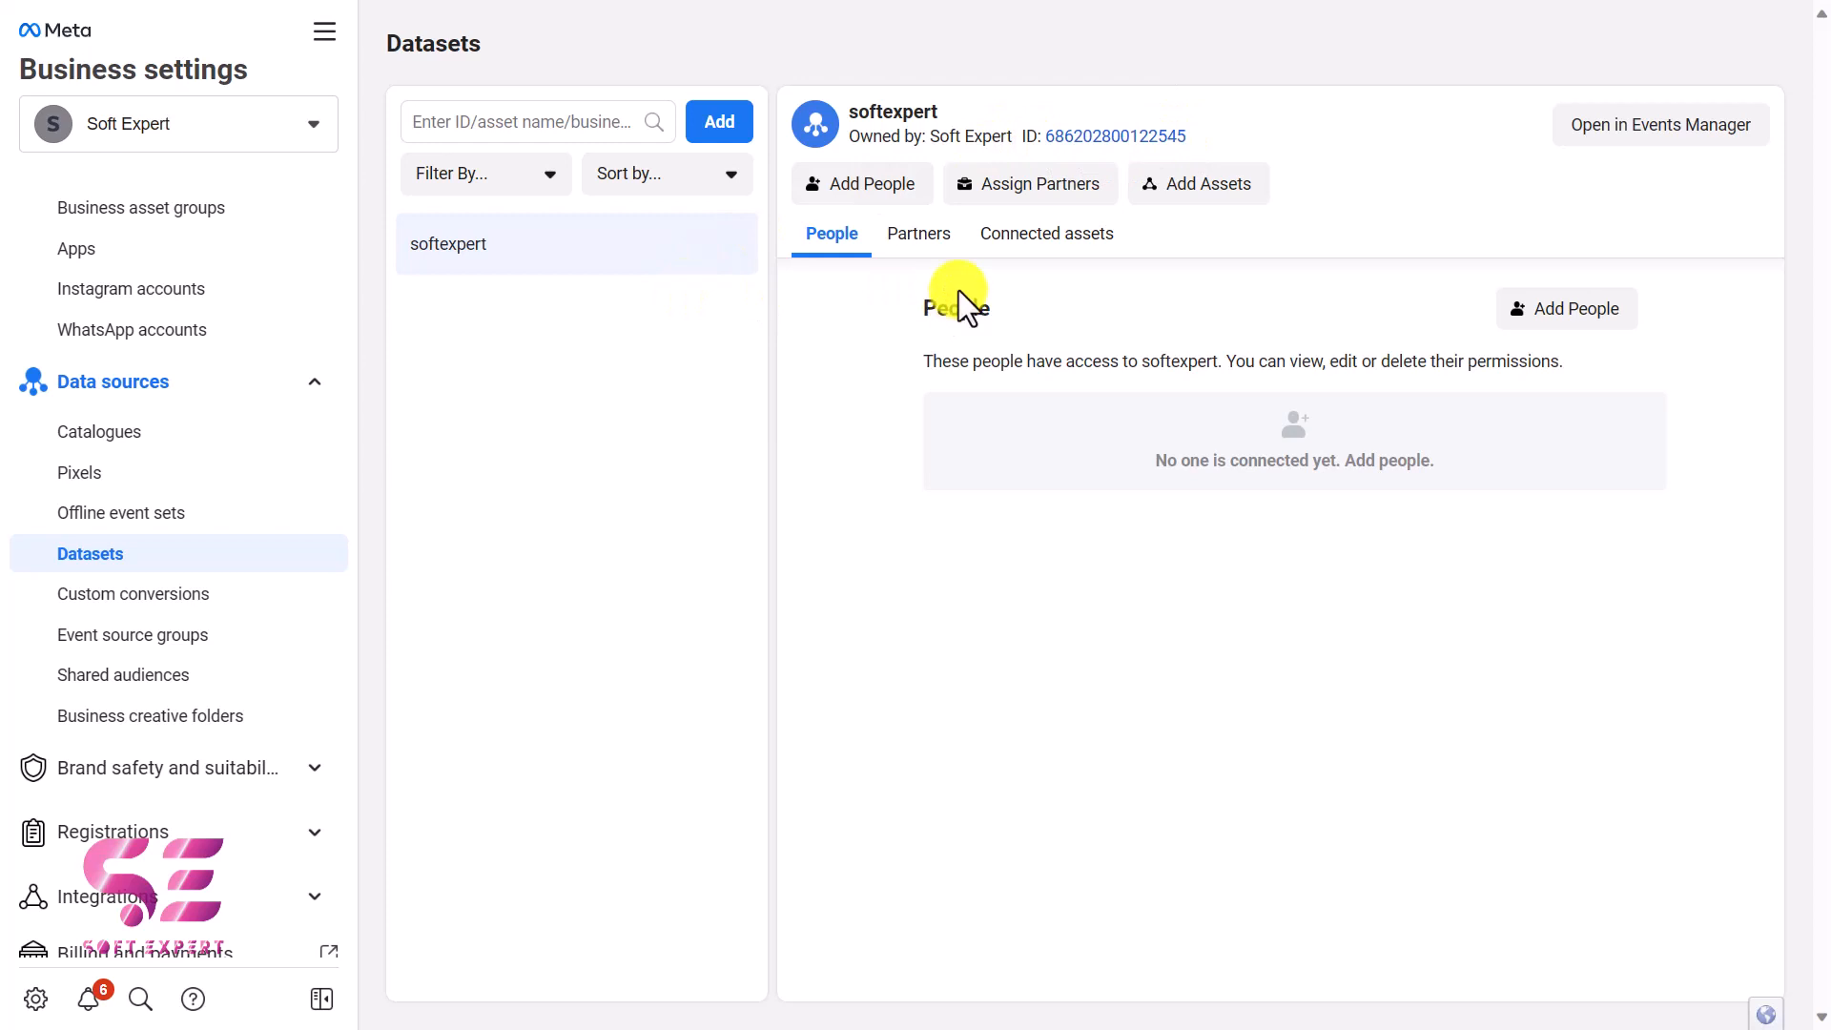
Step: Add the second listed person to the softexpert dataset with full control to manage the events dataset
click(1542, 311)
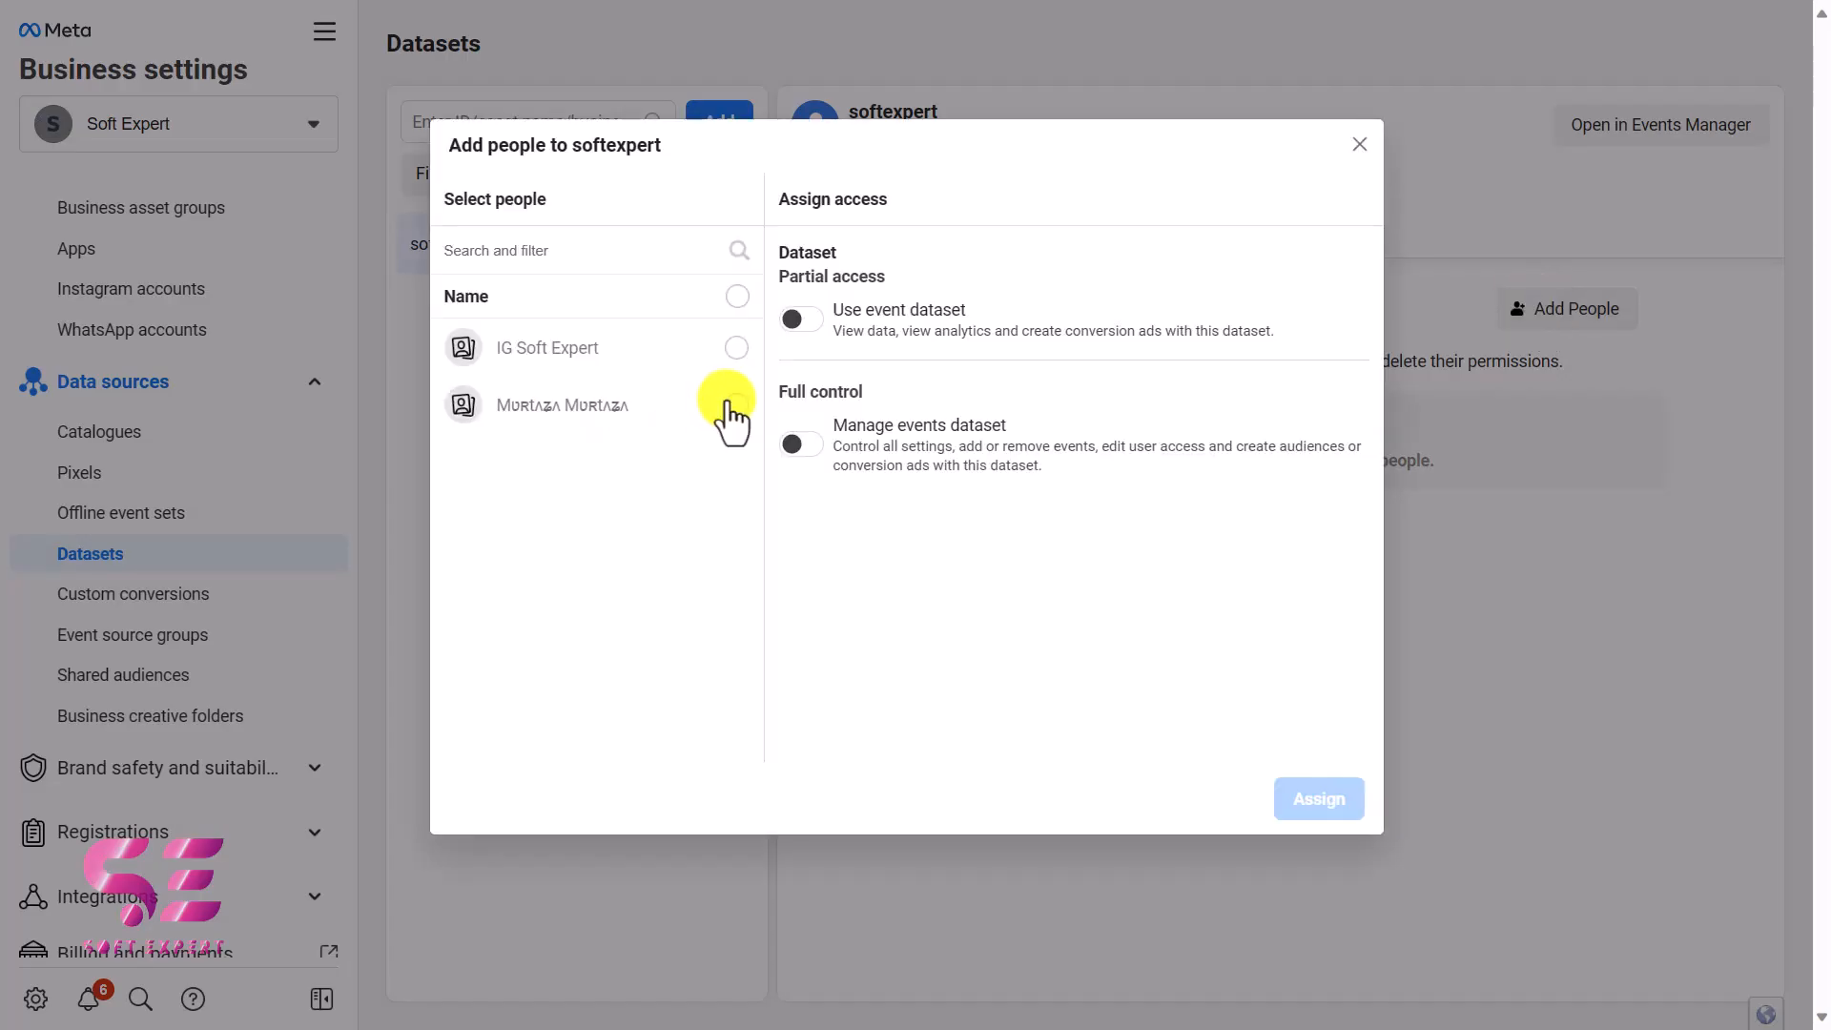
click(732, 405)
click(804, 446)
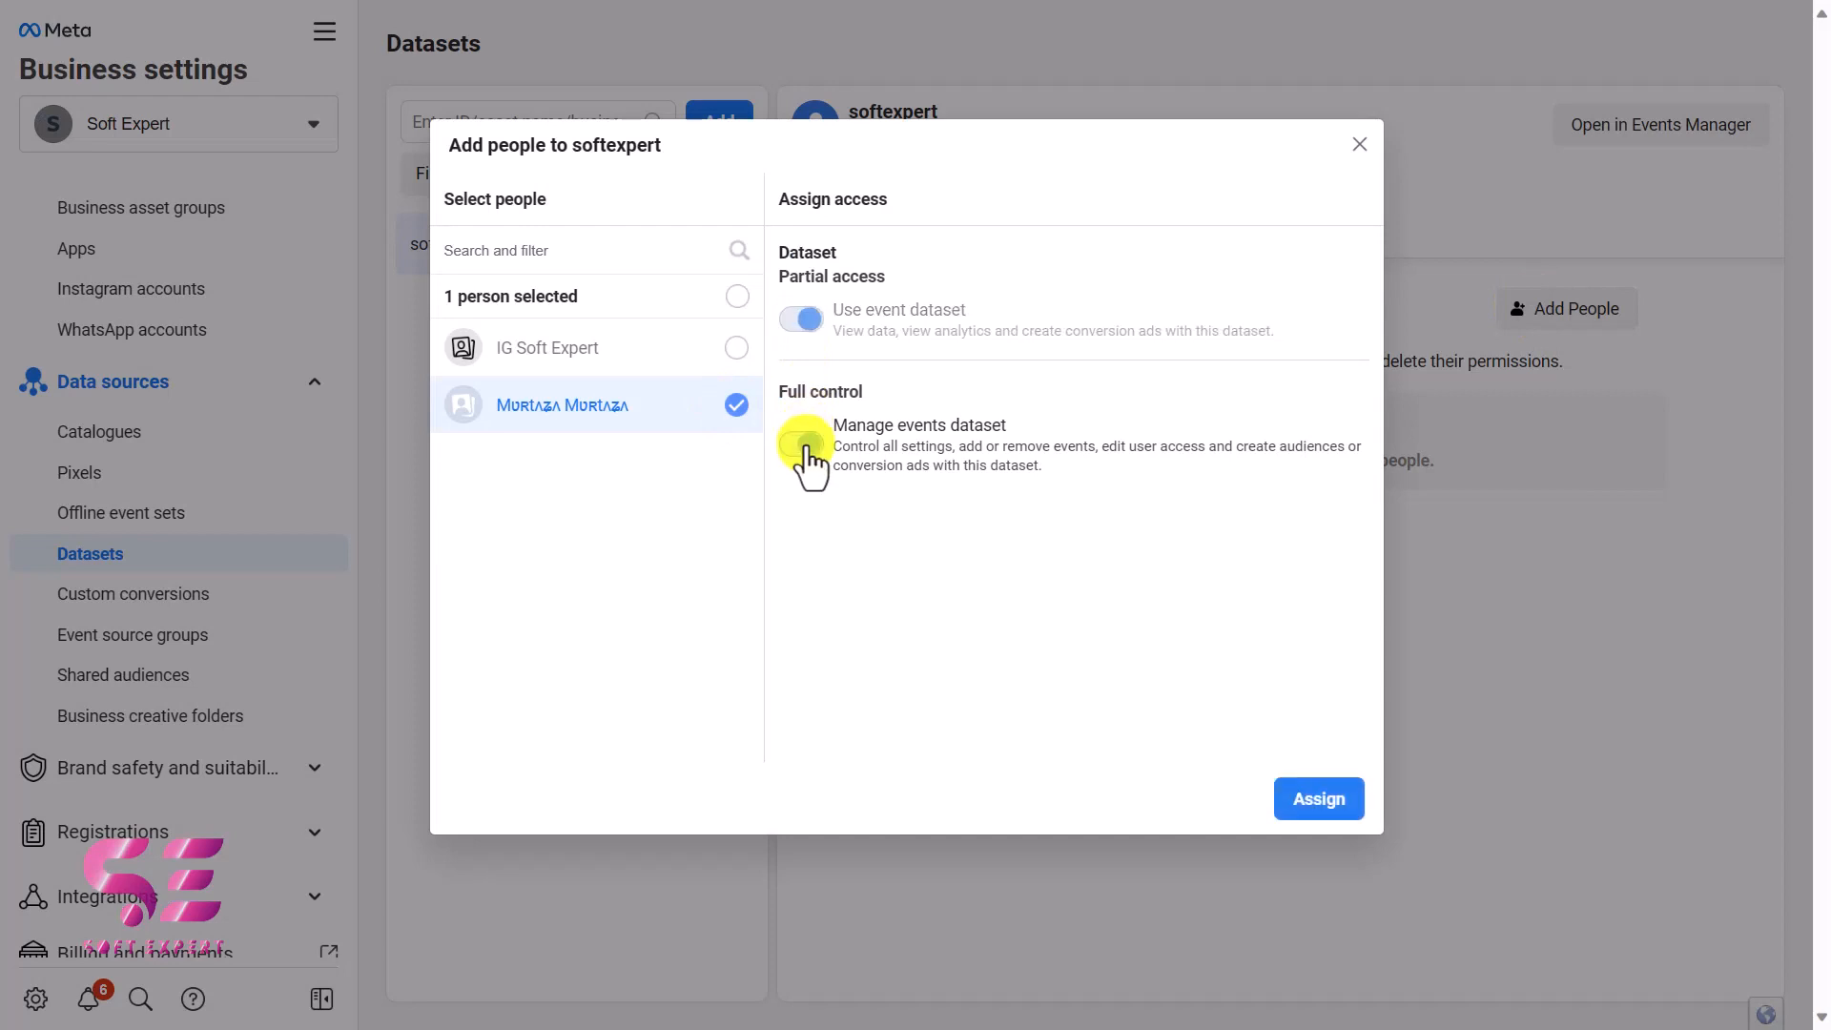
click(1306, 801)
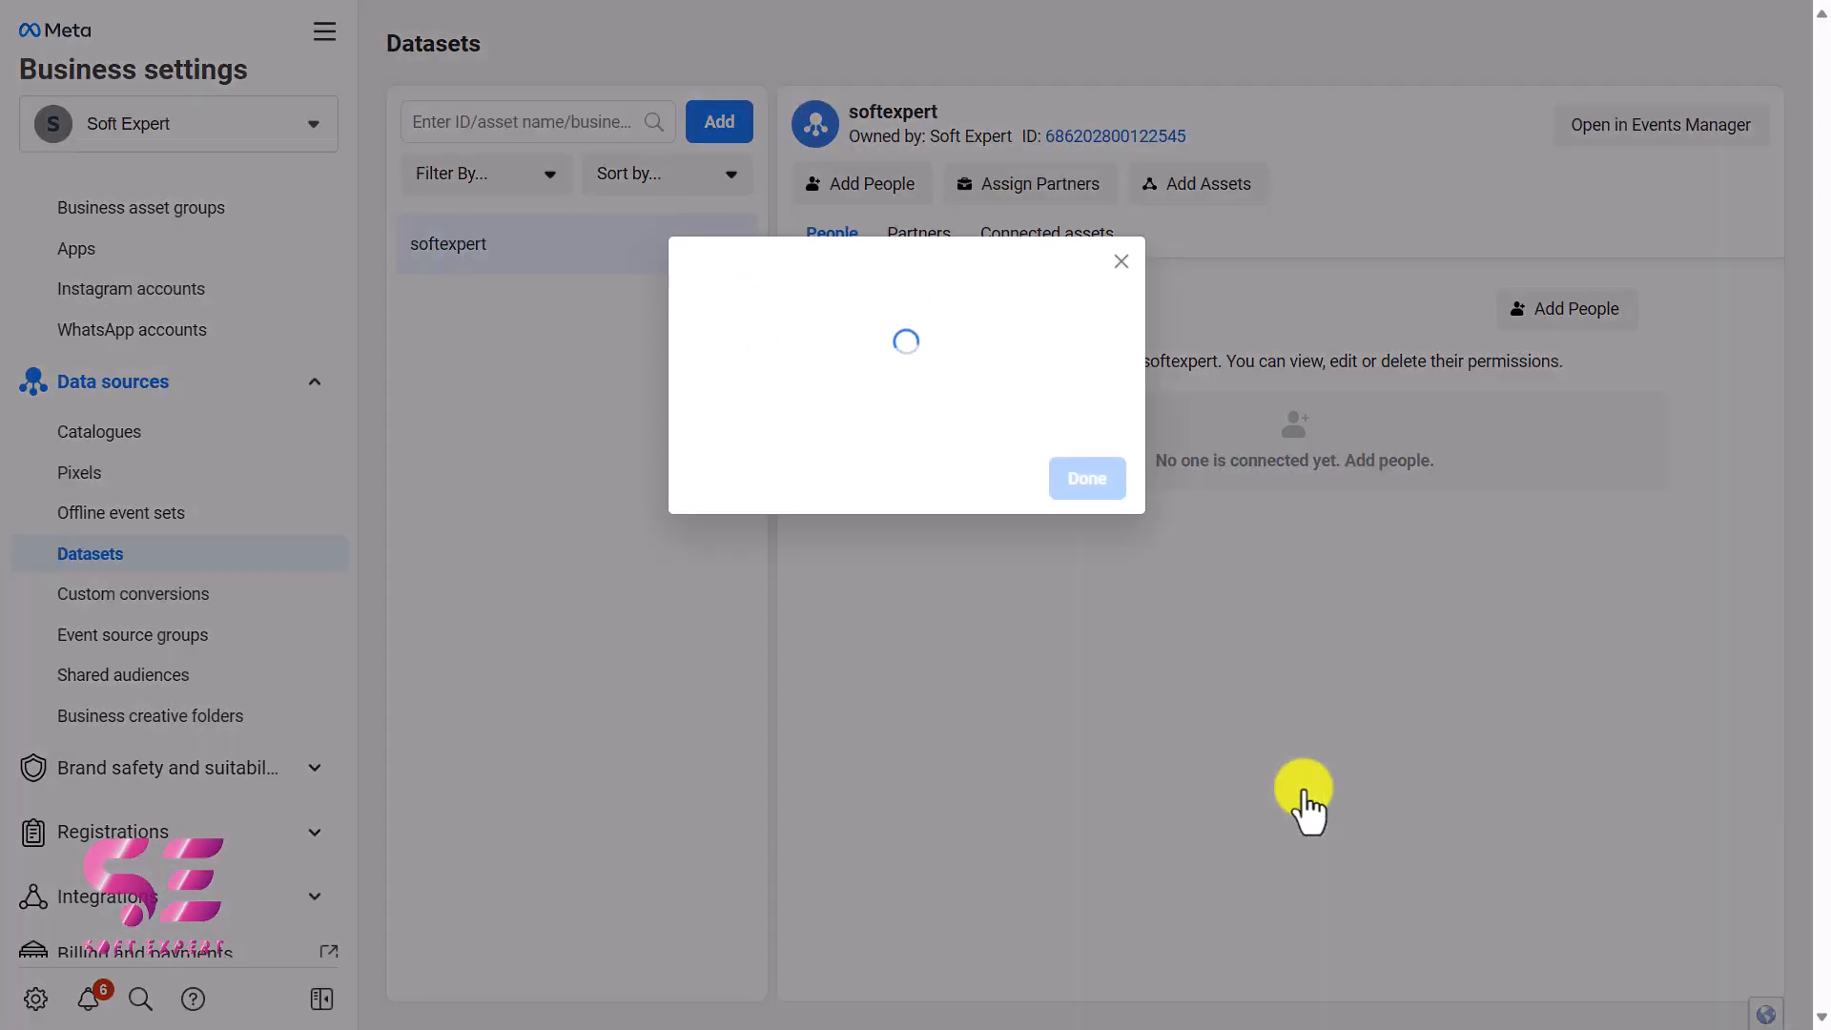
click(1087, 439)
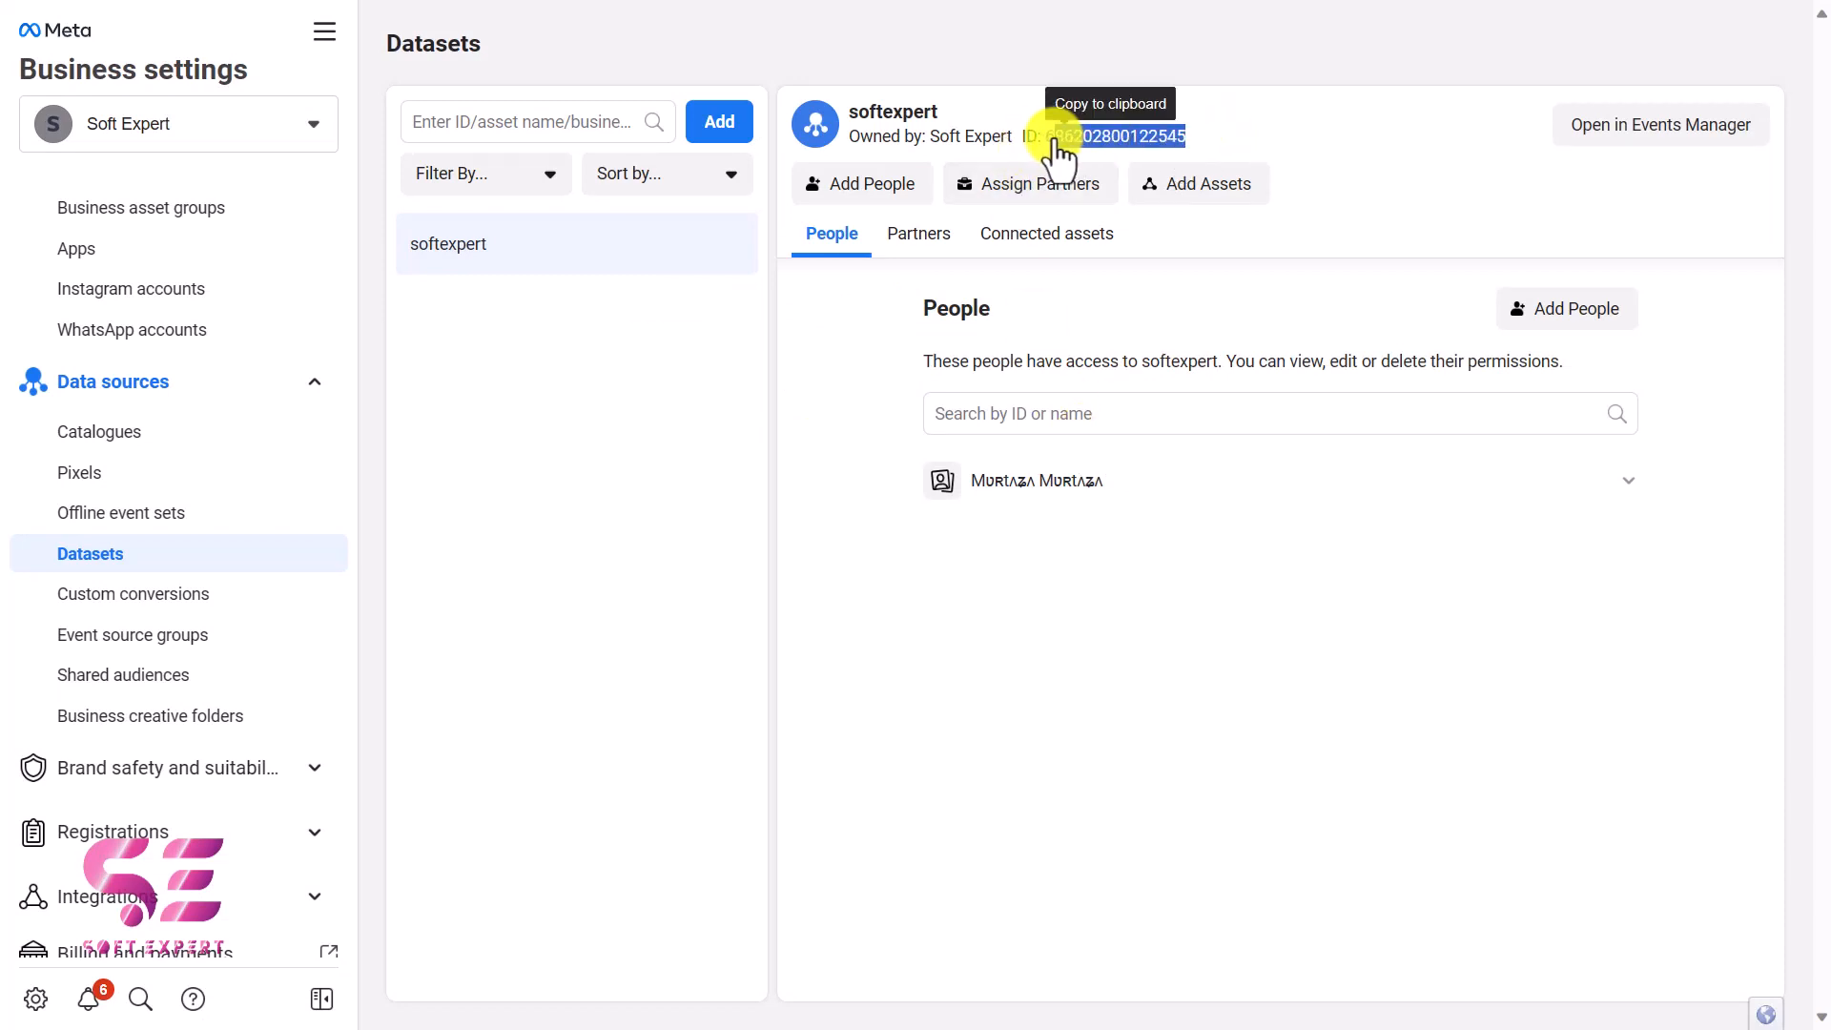
Step: Copy the softexpert dataset's ID into PixelYourSite's Meta Pixel ID field in WordPress and save the settings
click(1162, 143)
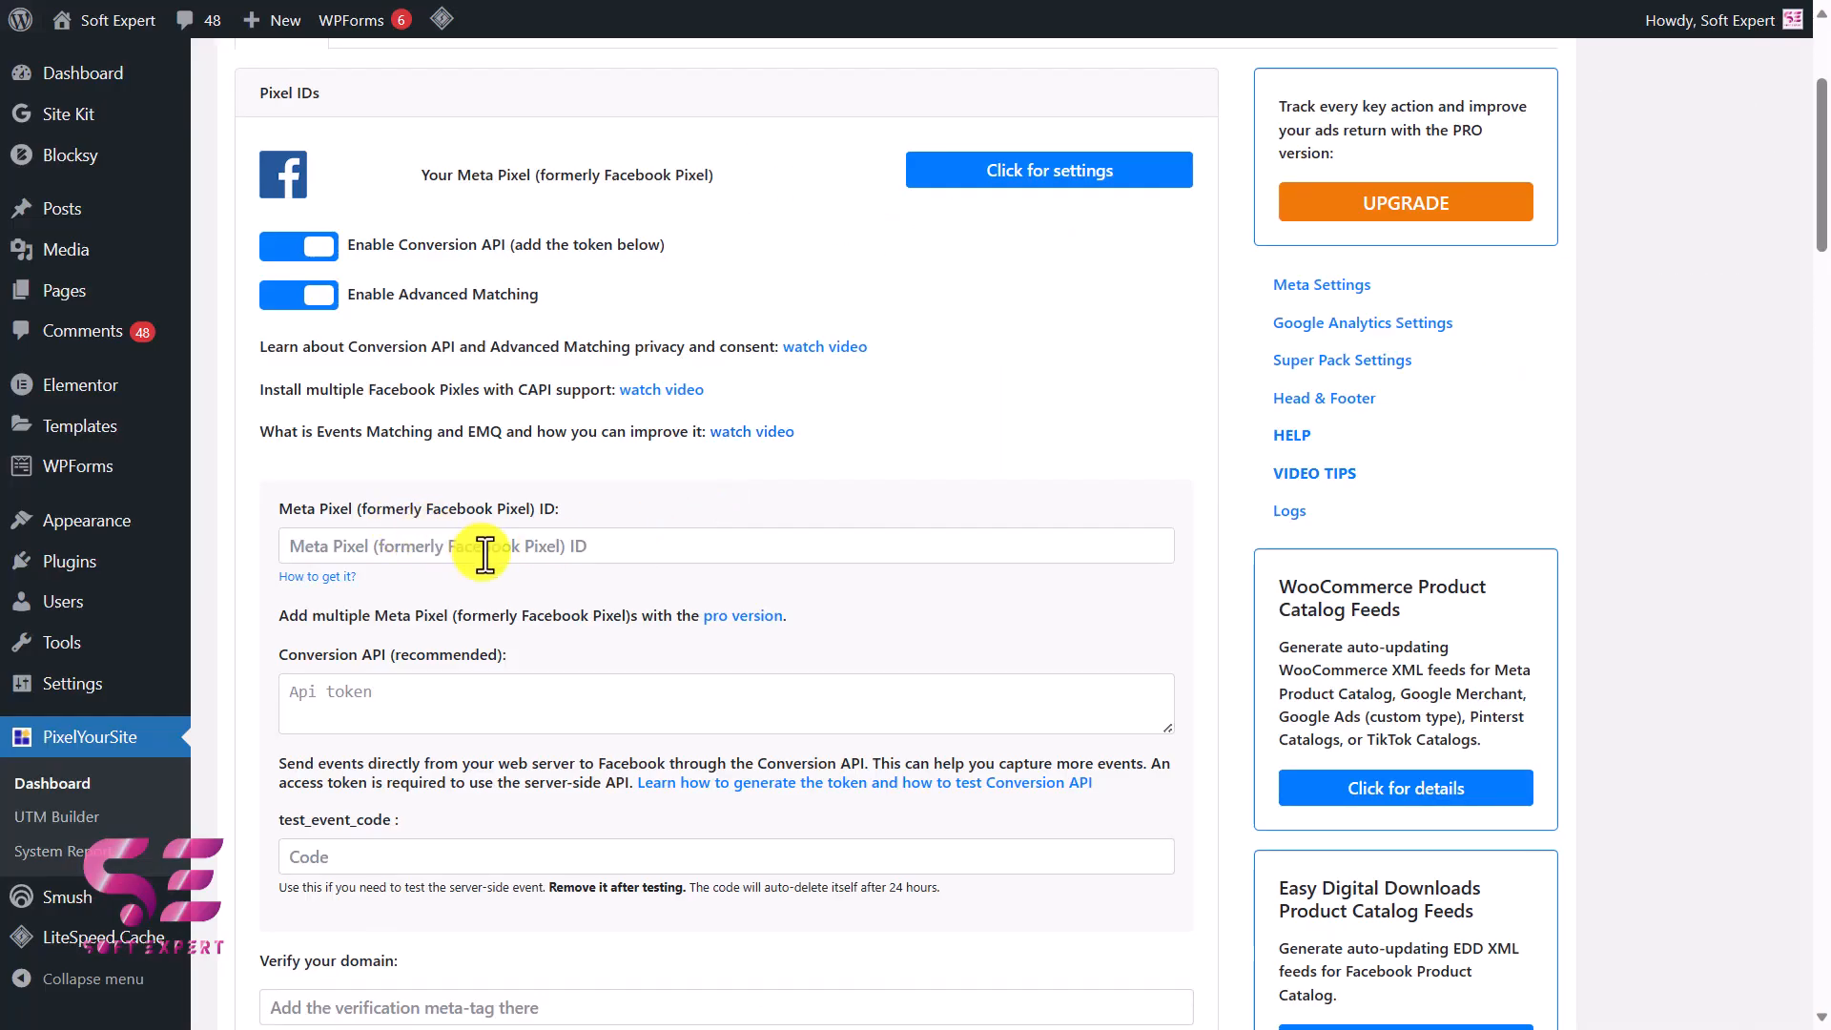
click(484, 555)
key(ctrl+v)
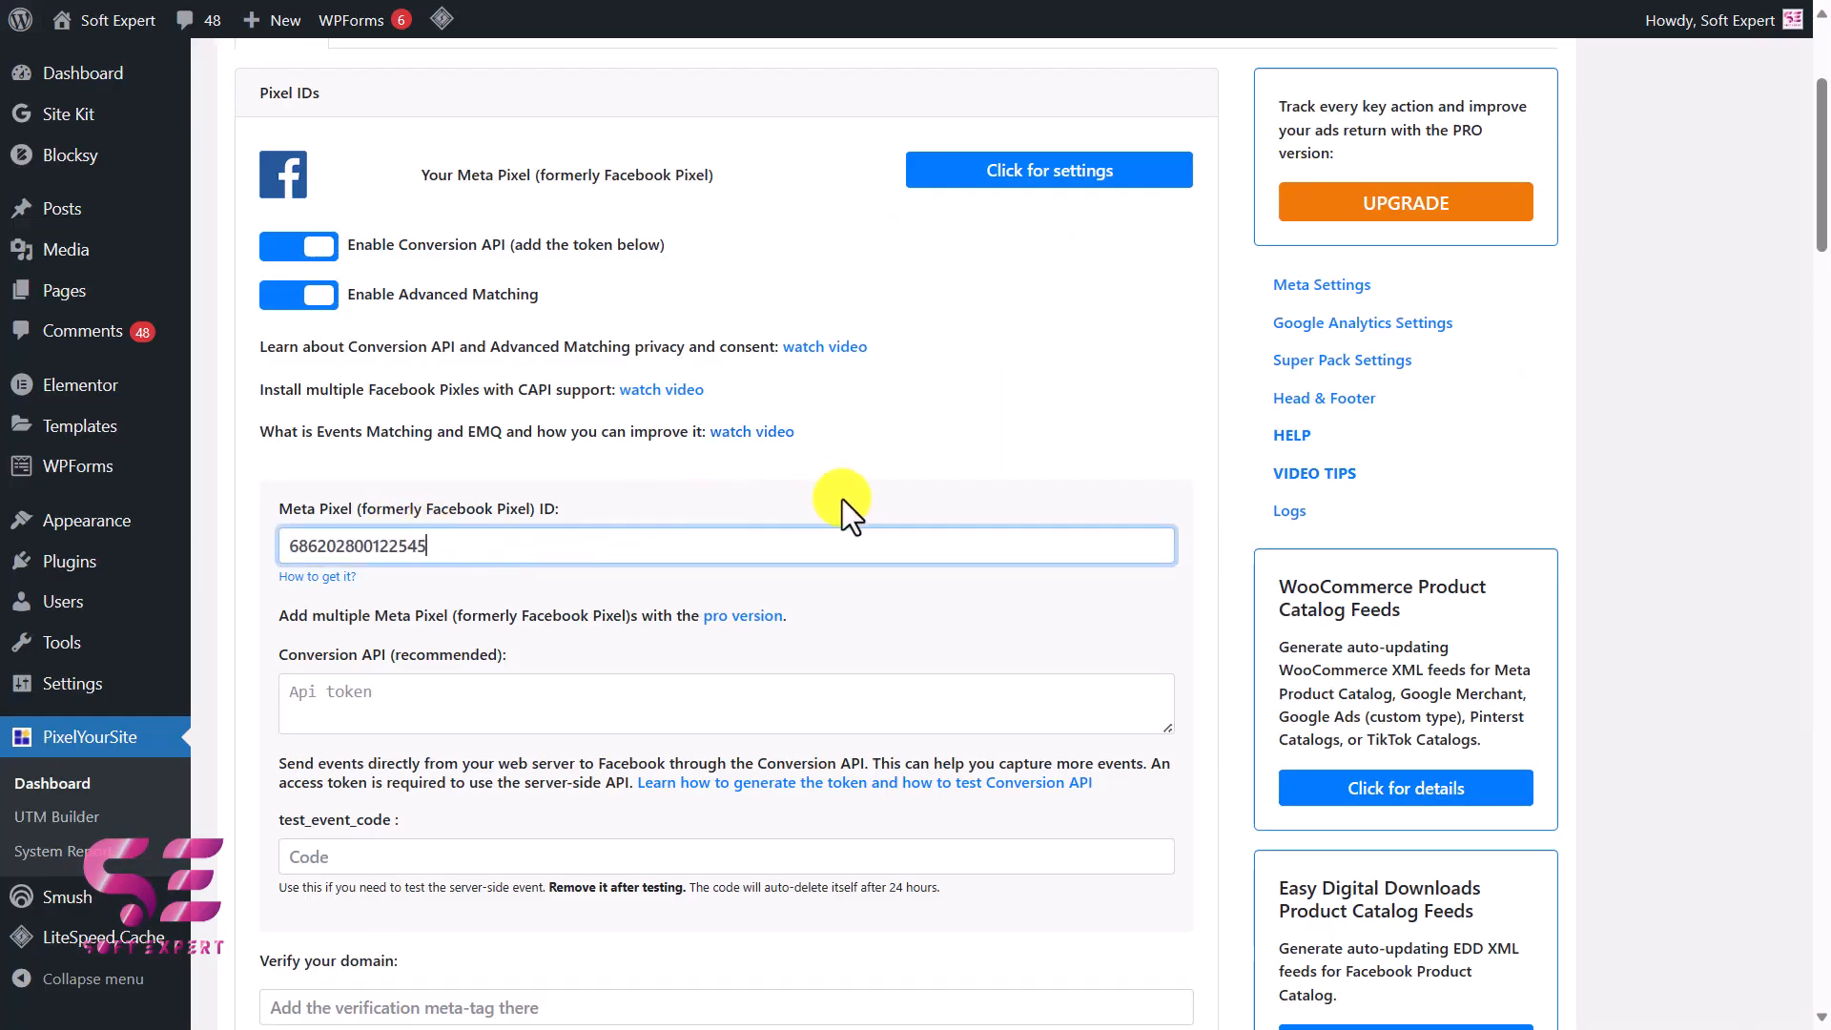
scroll(843, 500, down, 20)
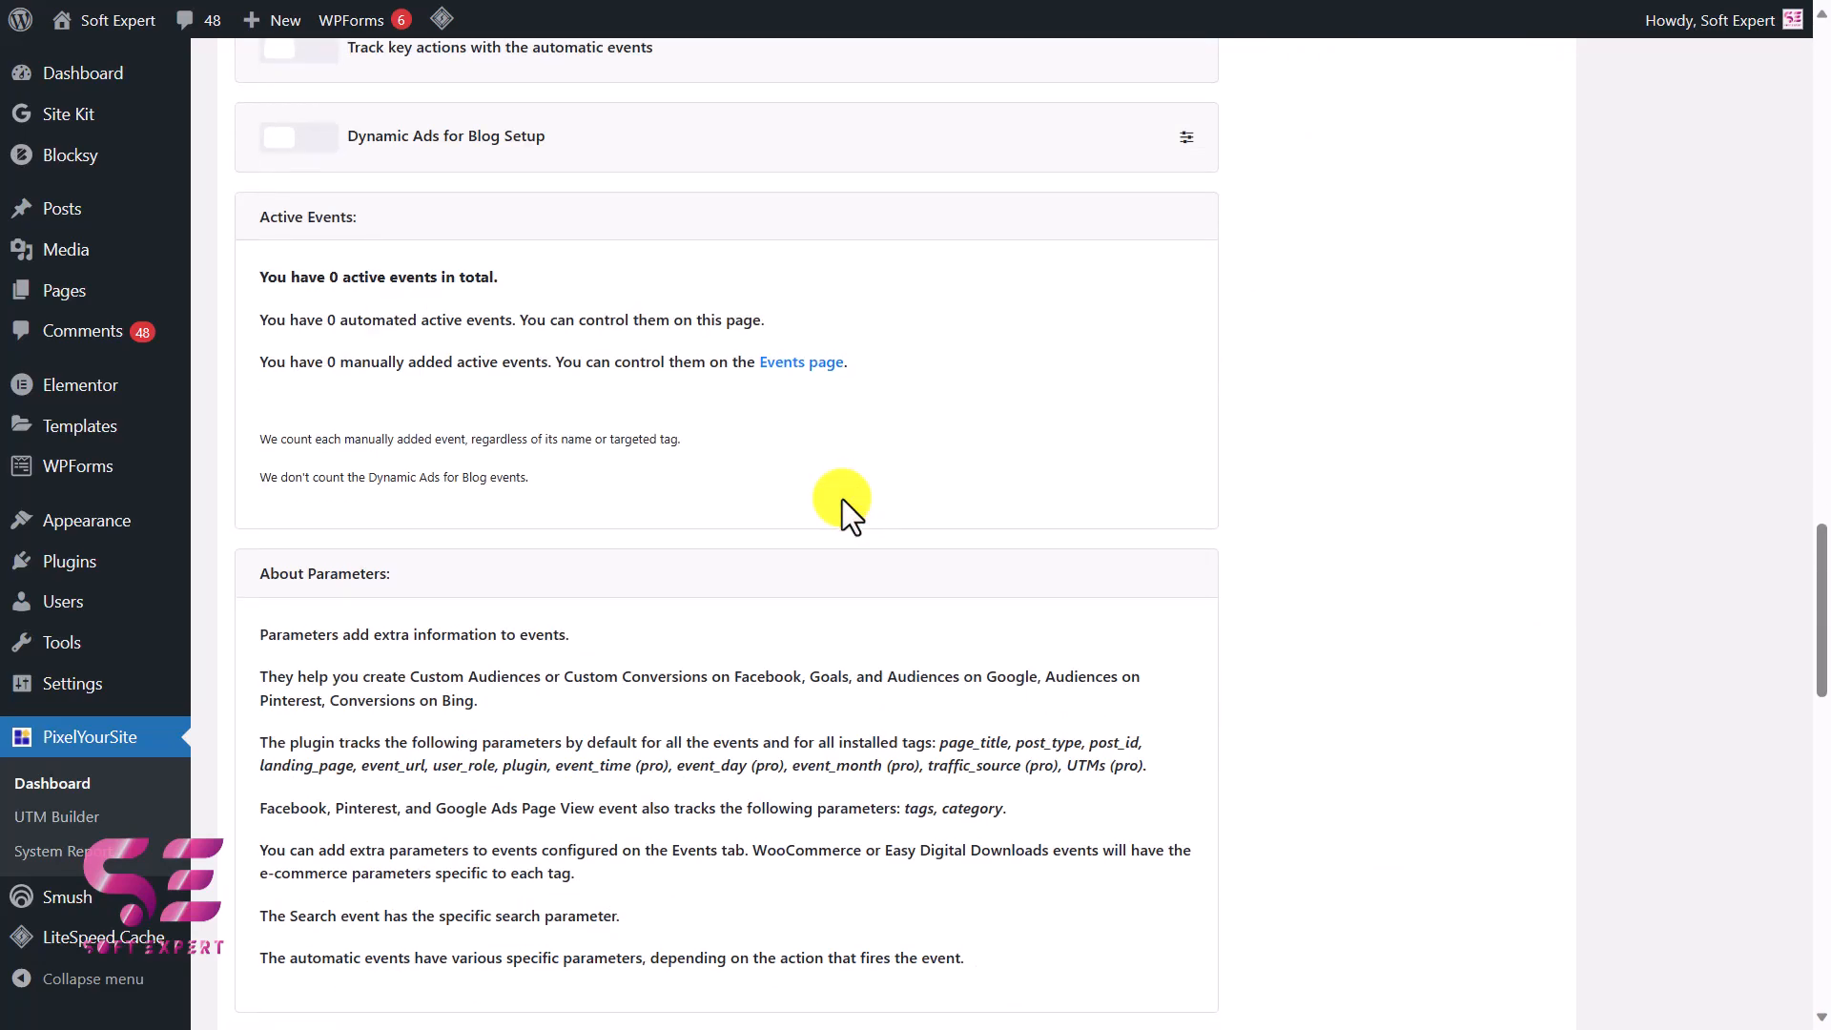
scroll(843, 500, down, 10)
click(759, 872)
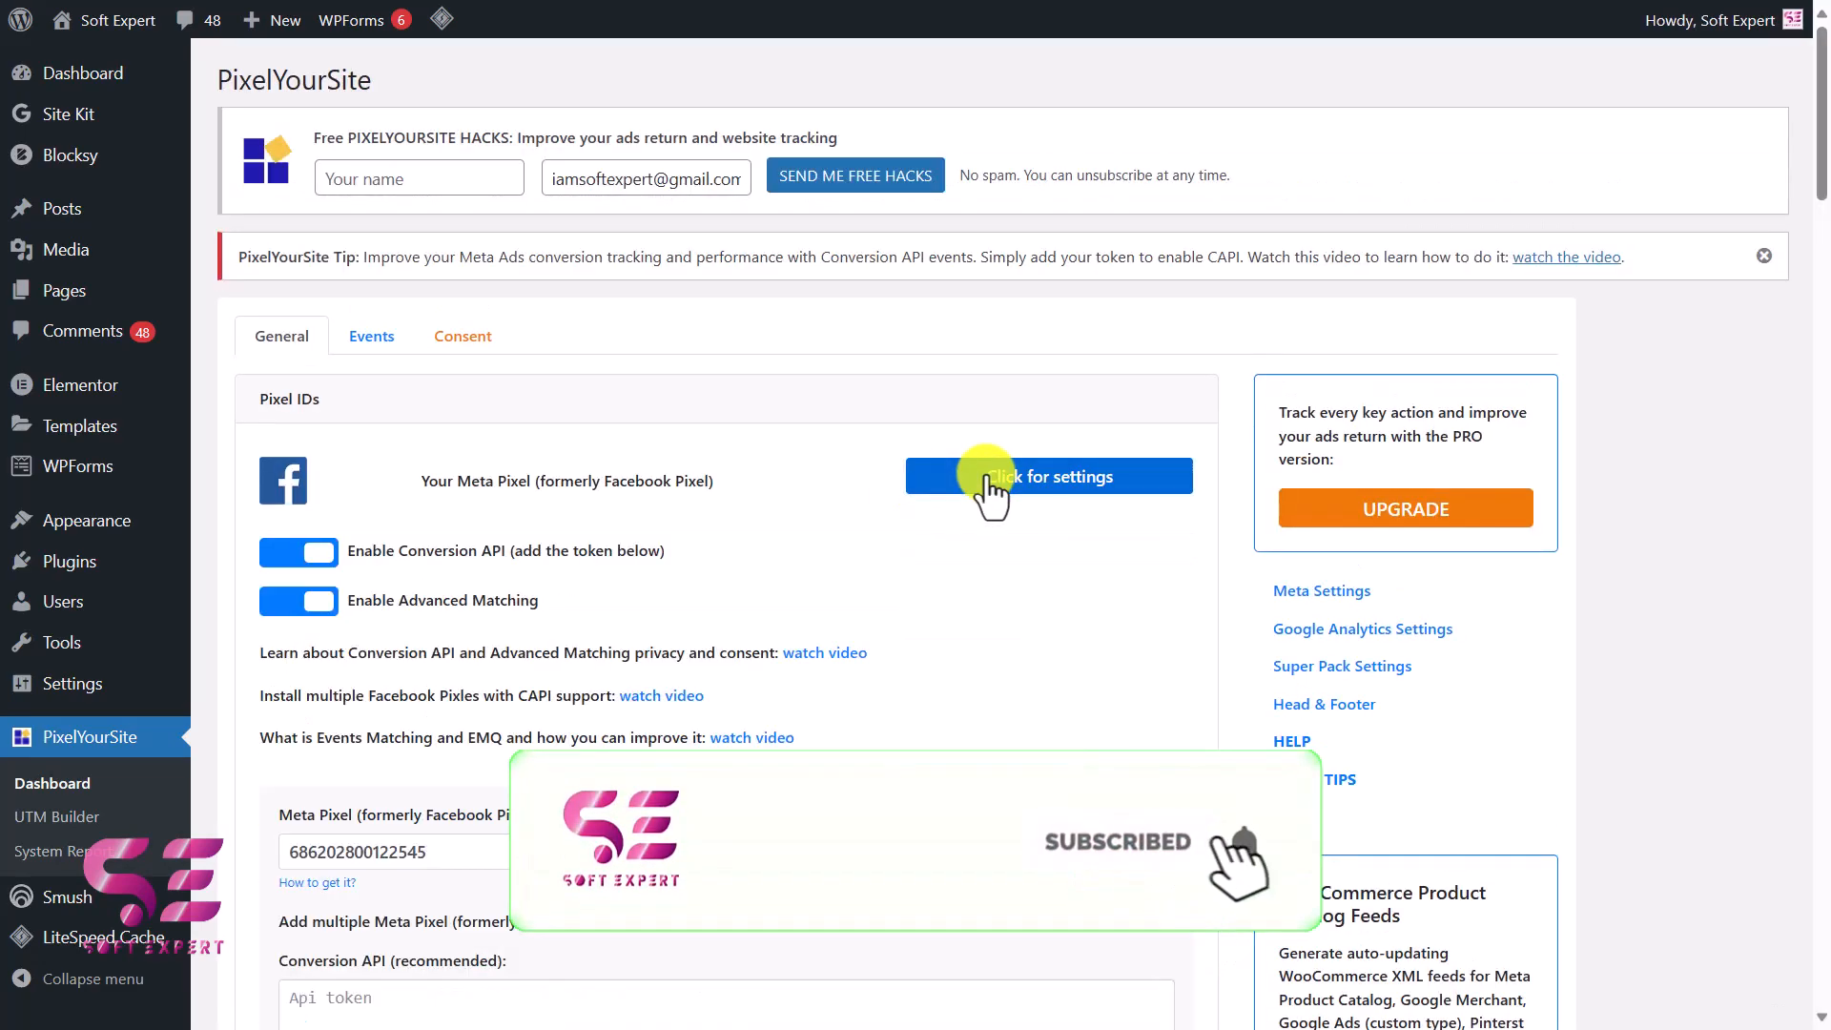
scroll(798, 688, down, 5)
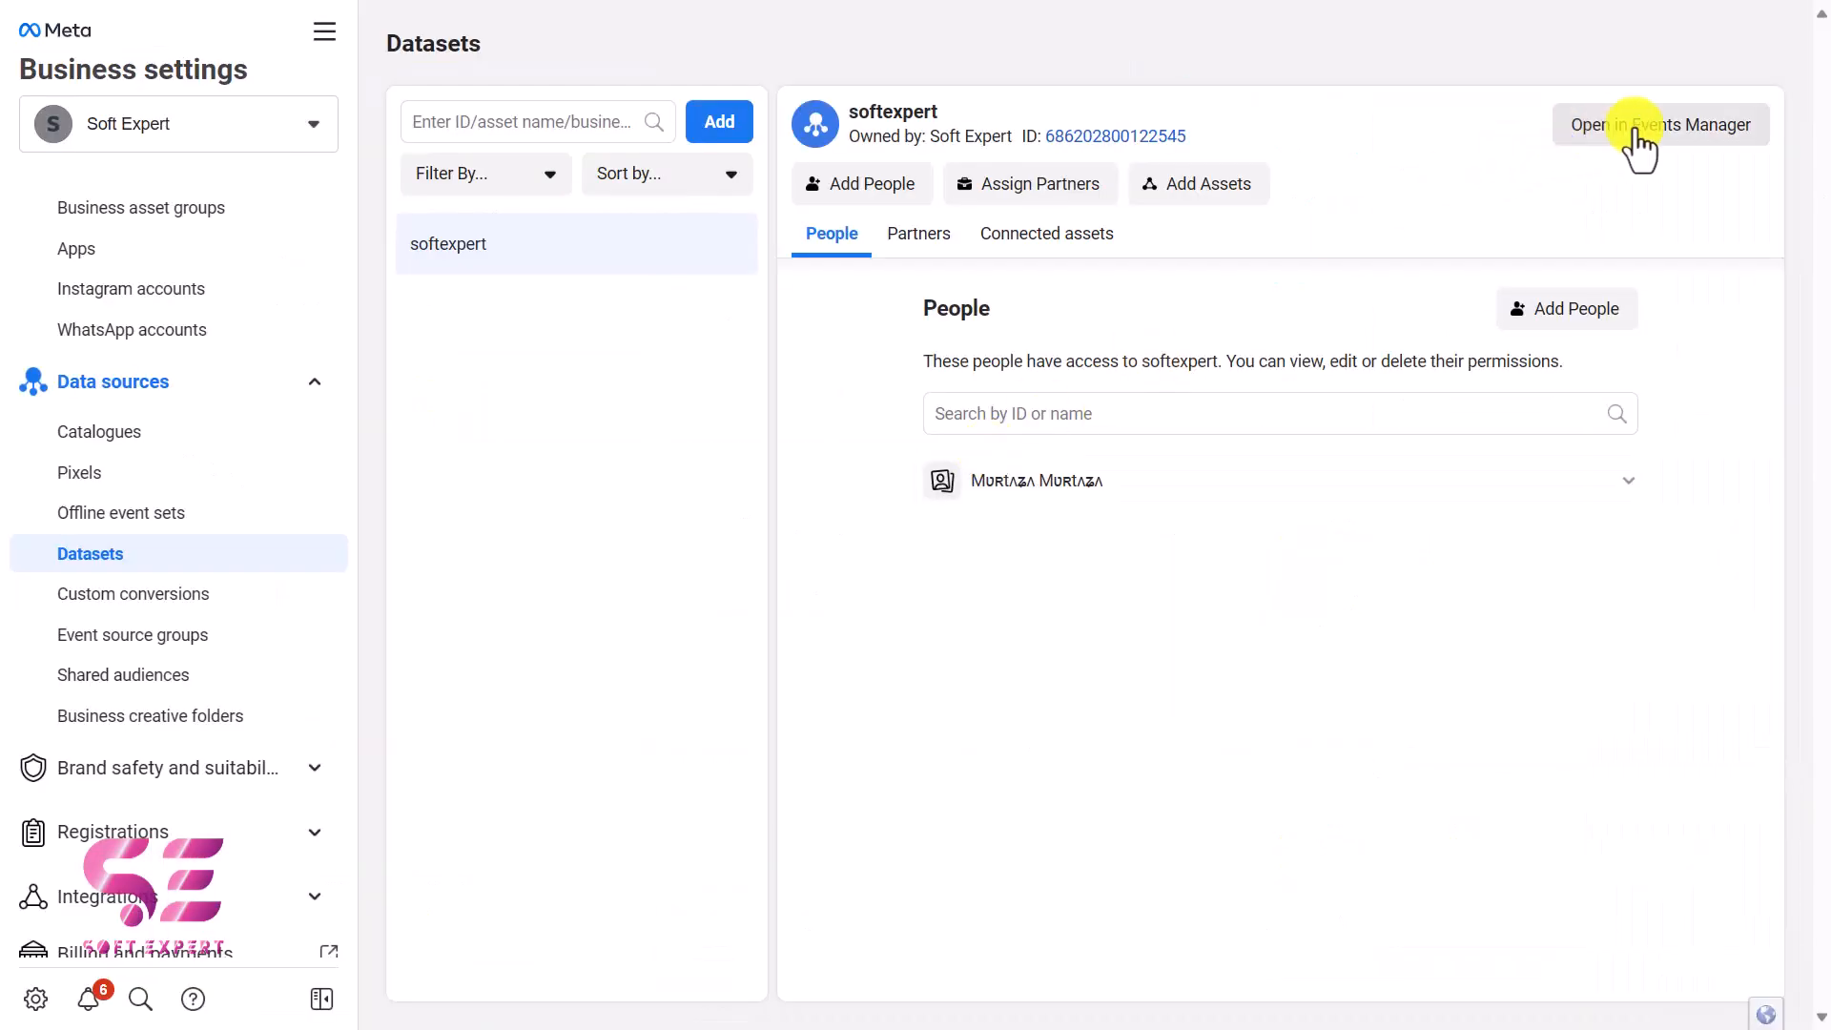
Step: Open the softexpert dataset in Meta Events Manager and start the Conversions API setup through partner integration with WordPress
click(1702, 143)
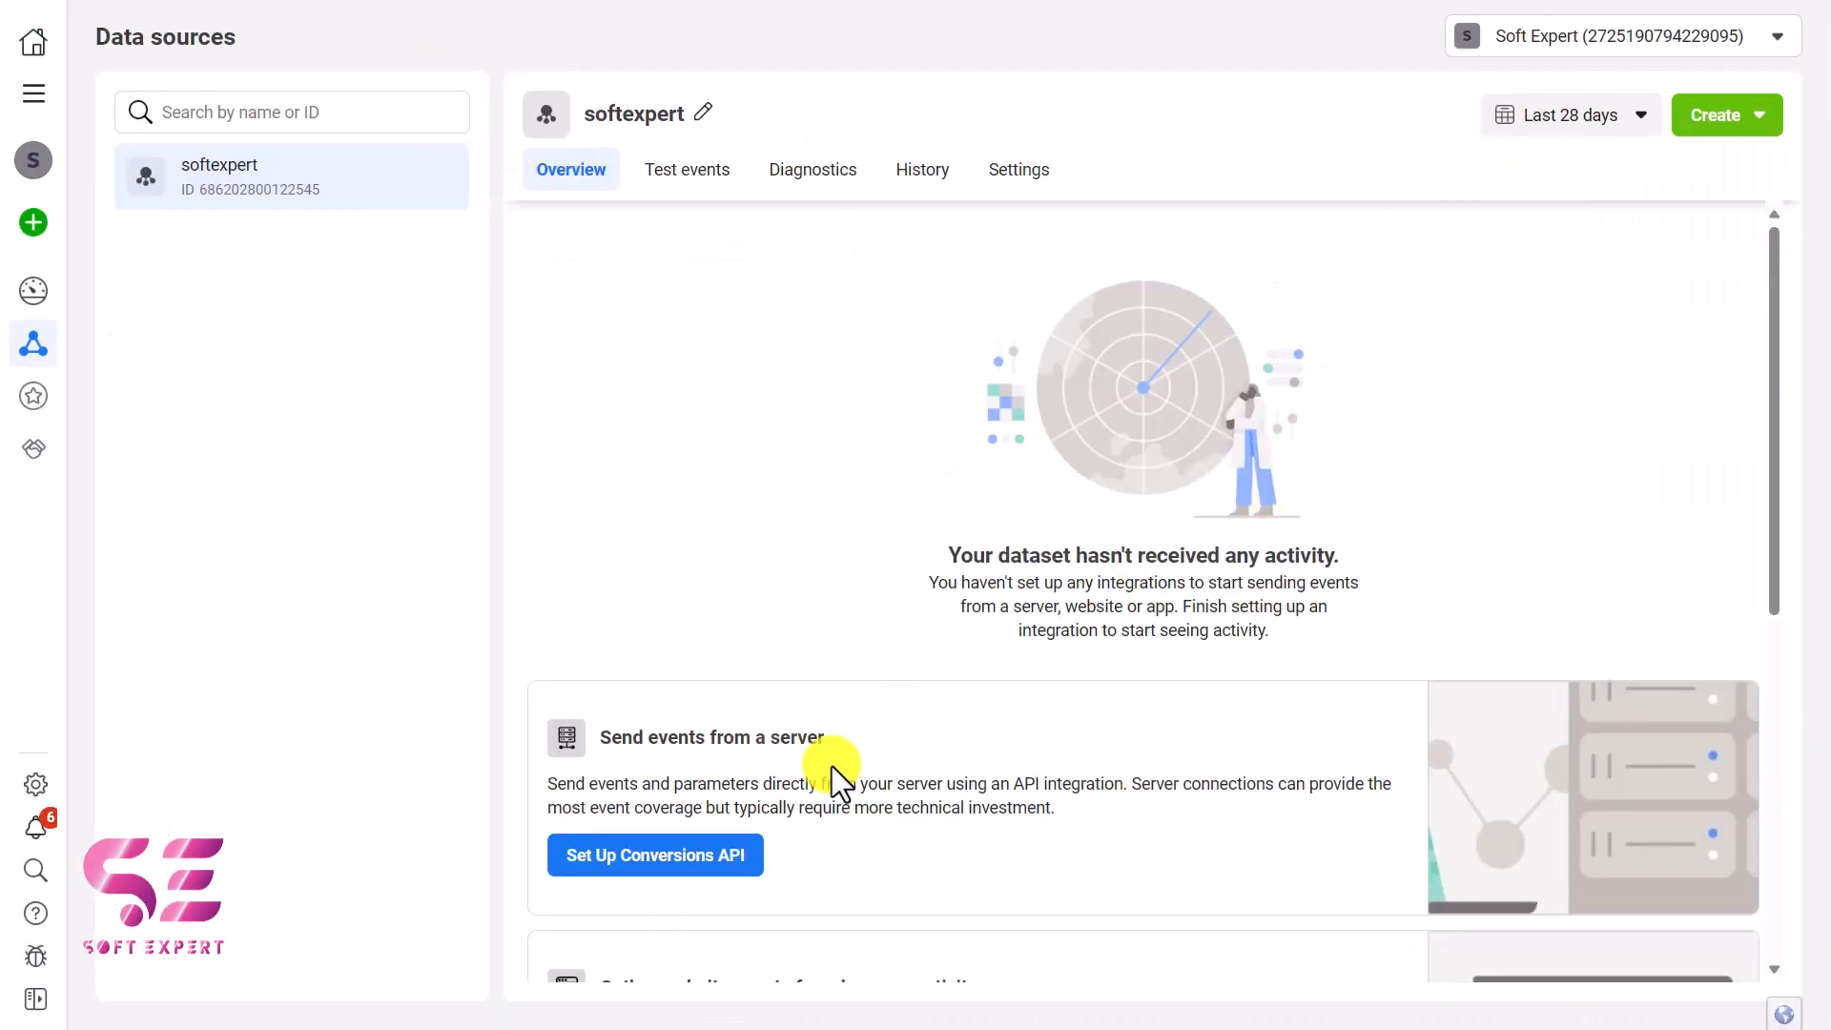
click(667, 858)
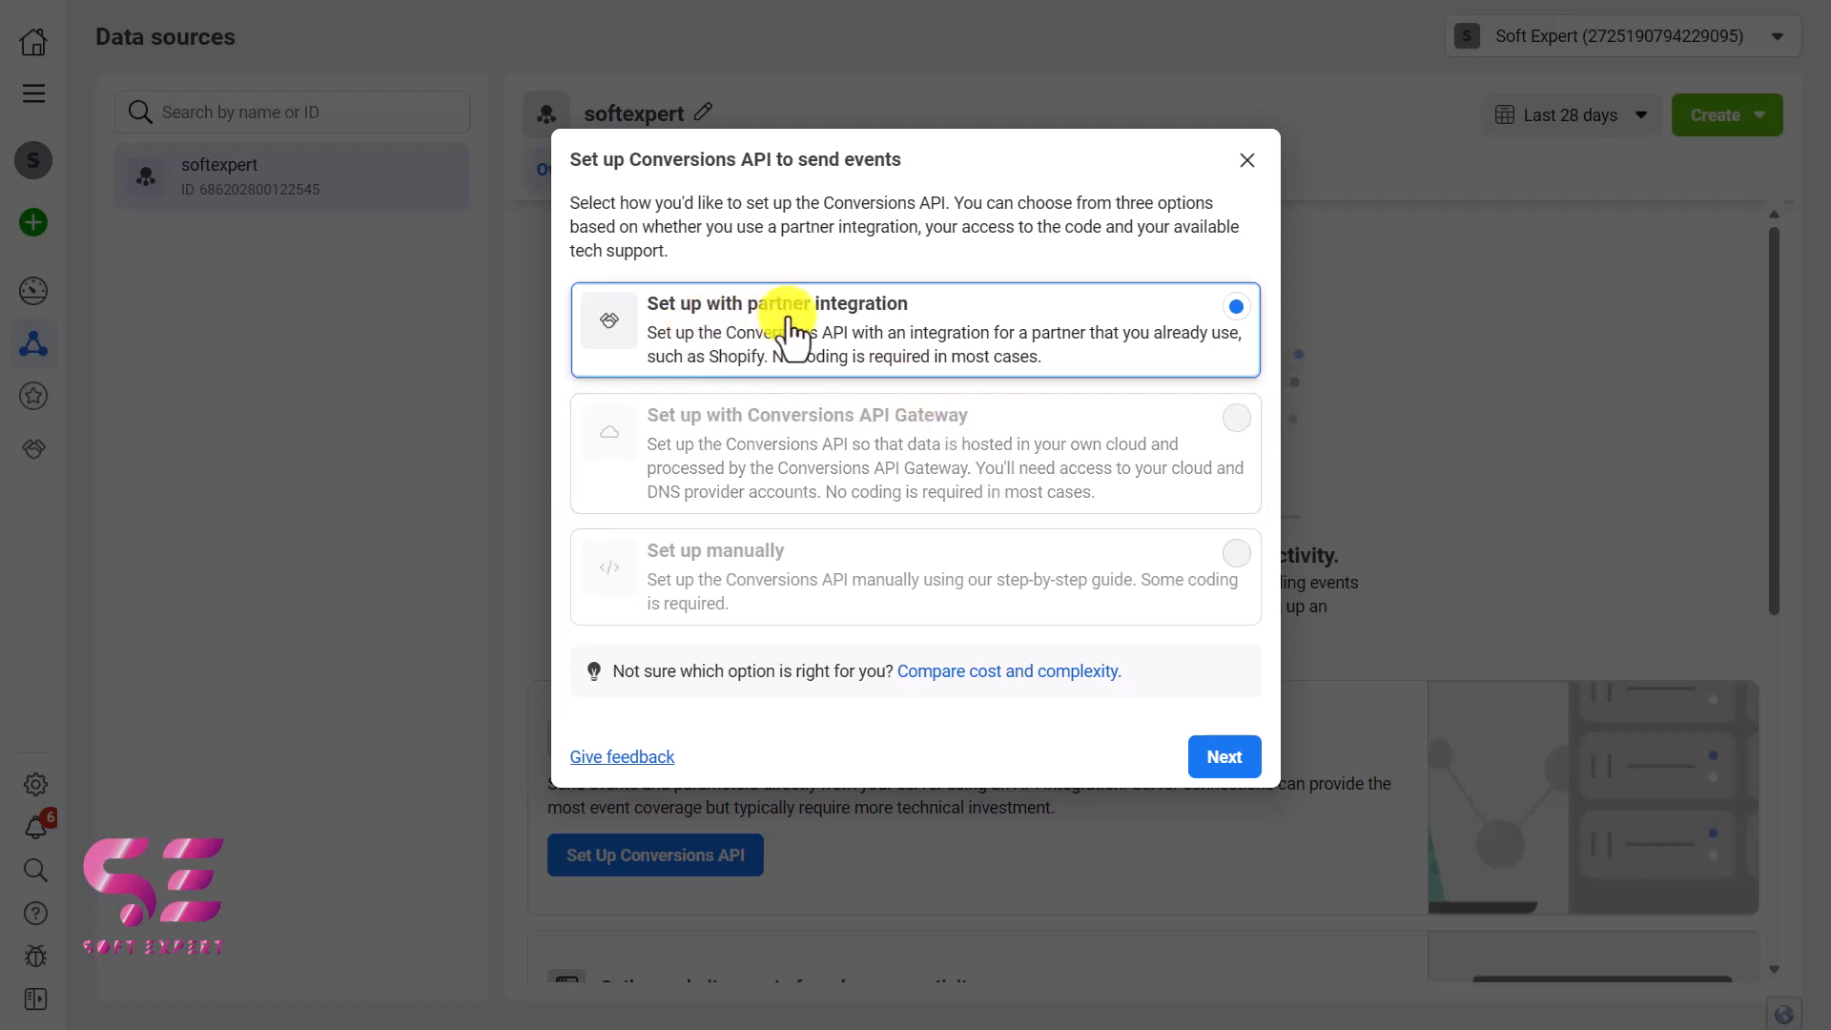
click(1194, 763)
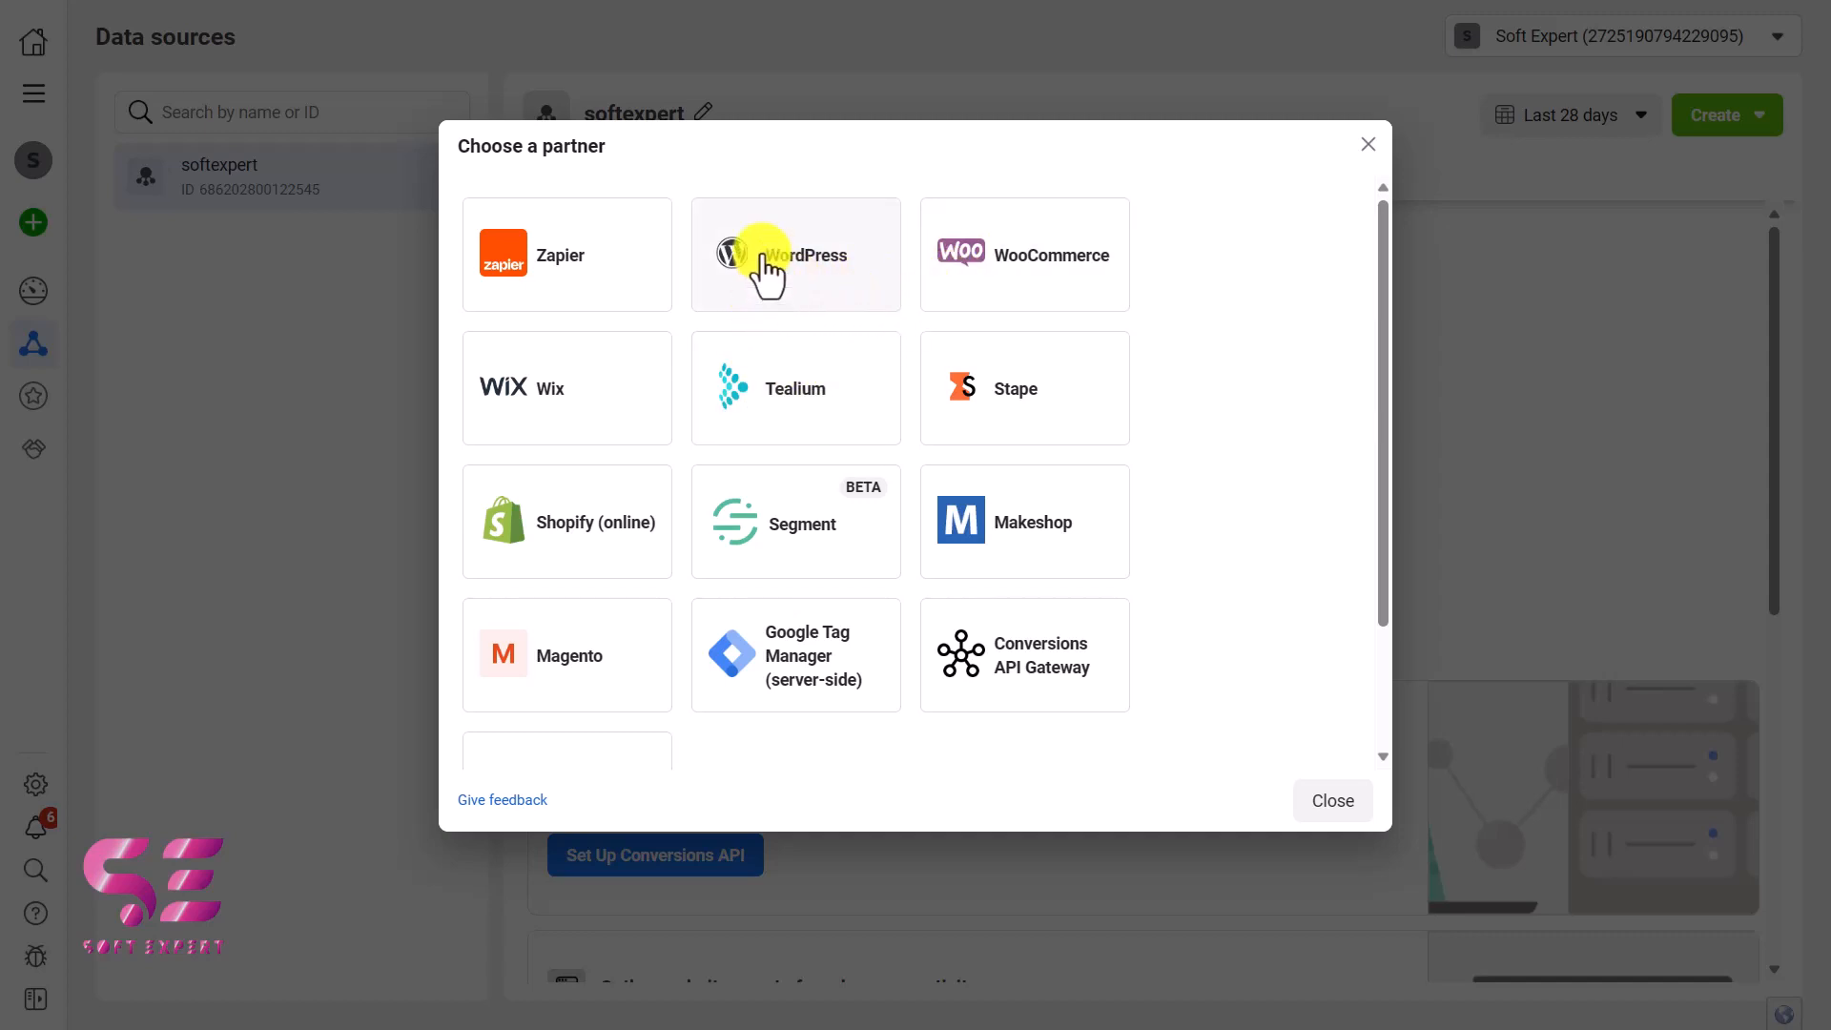
click(837, 250)
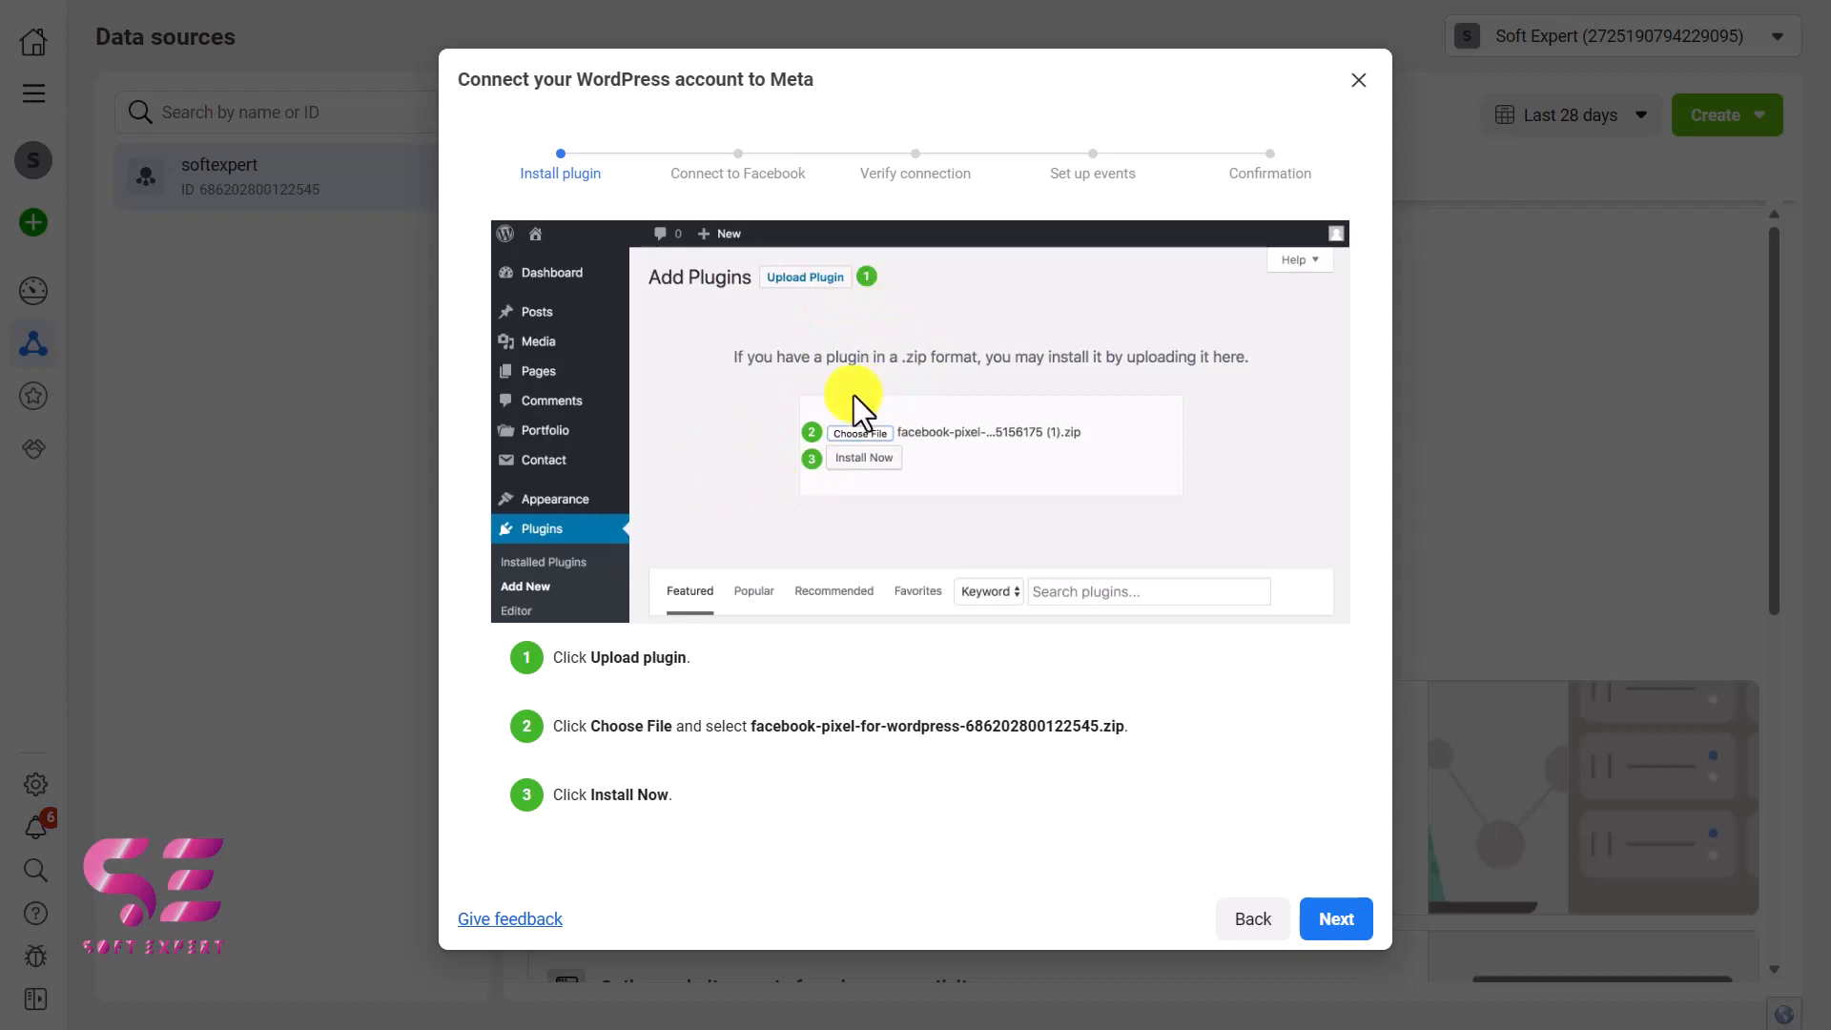
click(1345, 919)
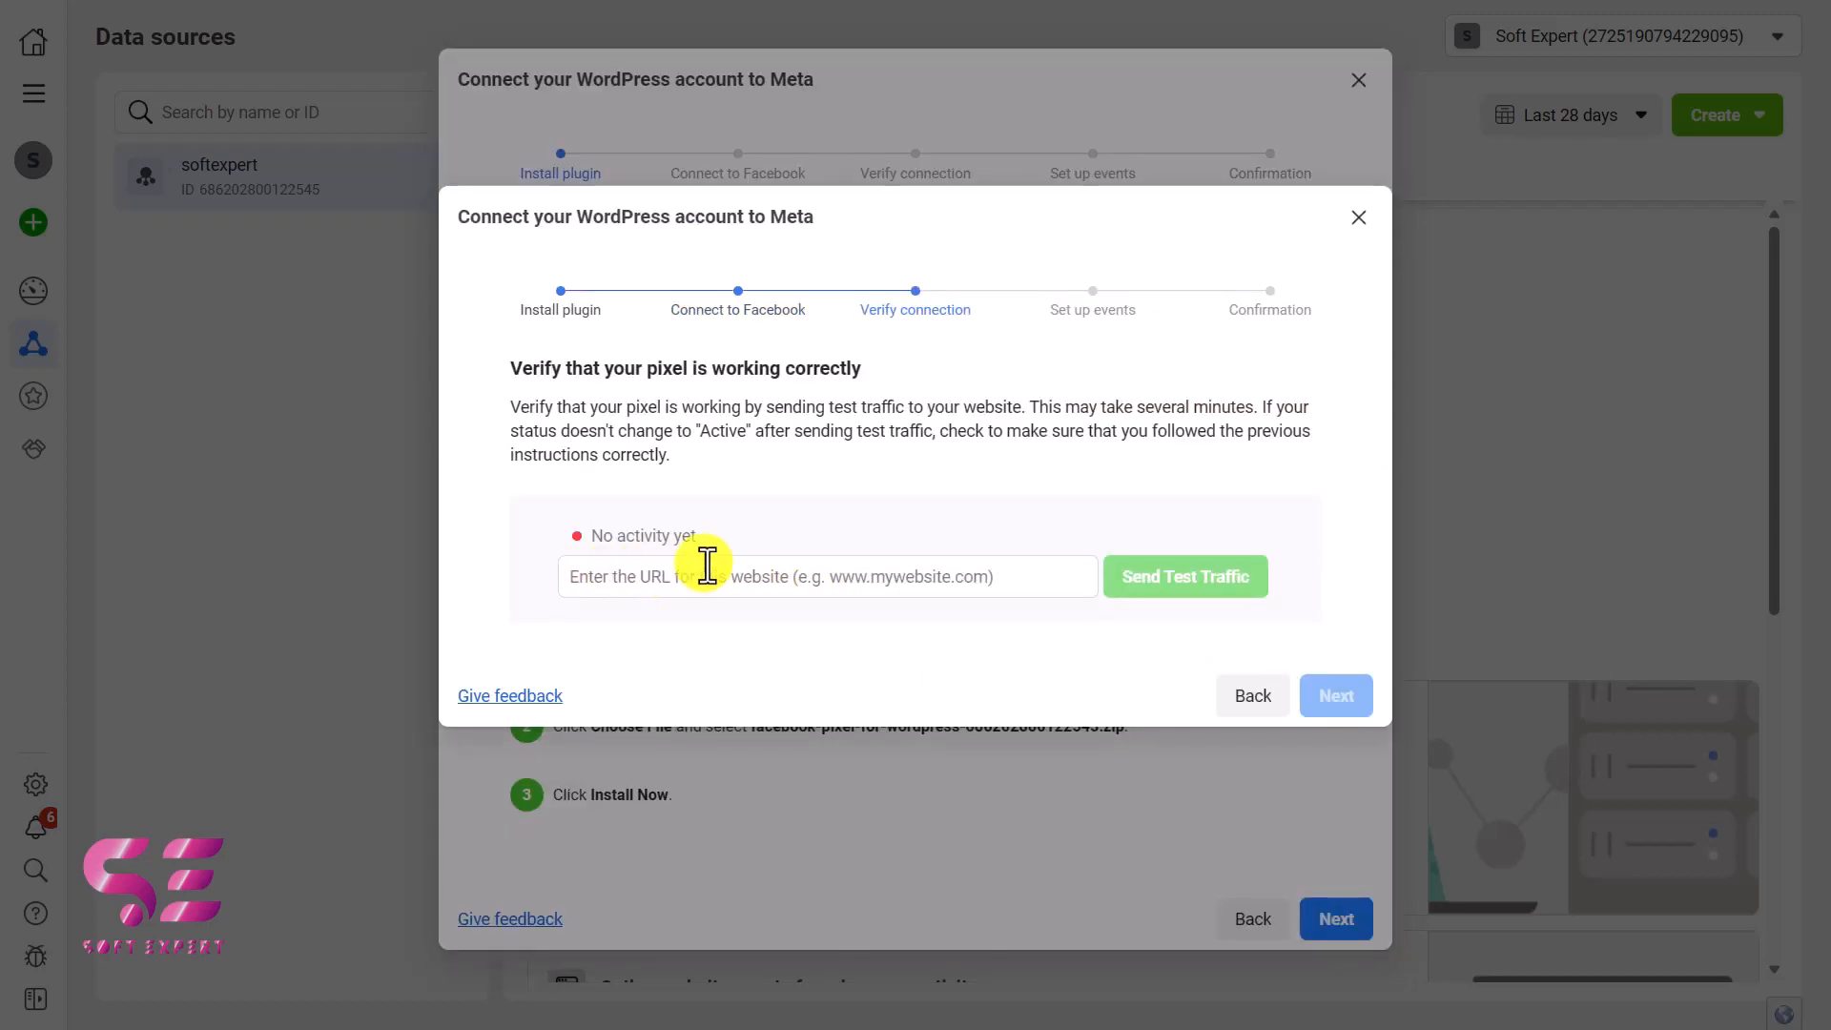
click(887, 576)
text(www.softexpert.pk)
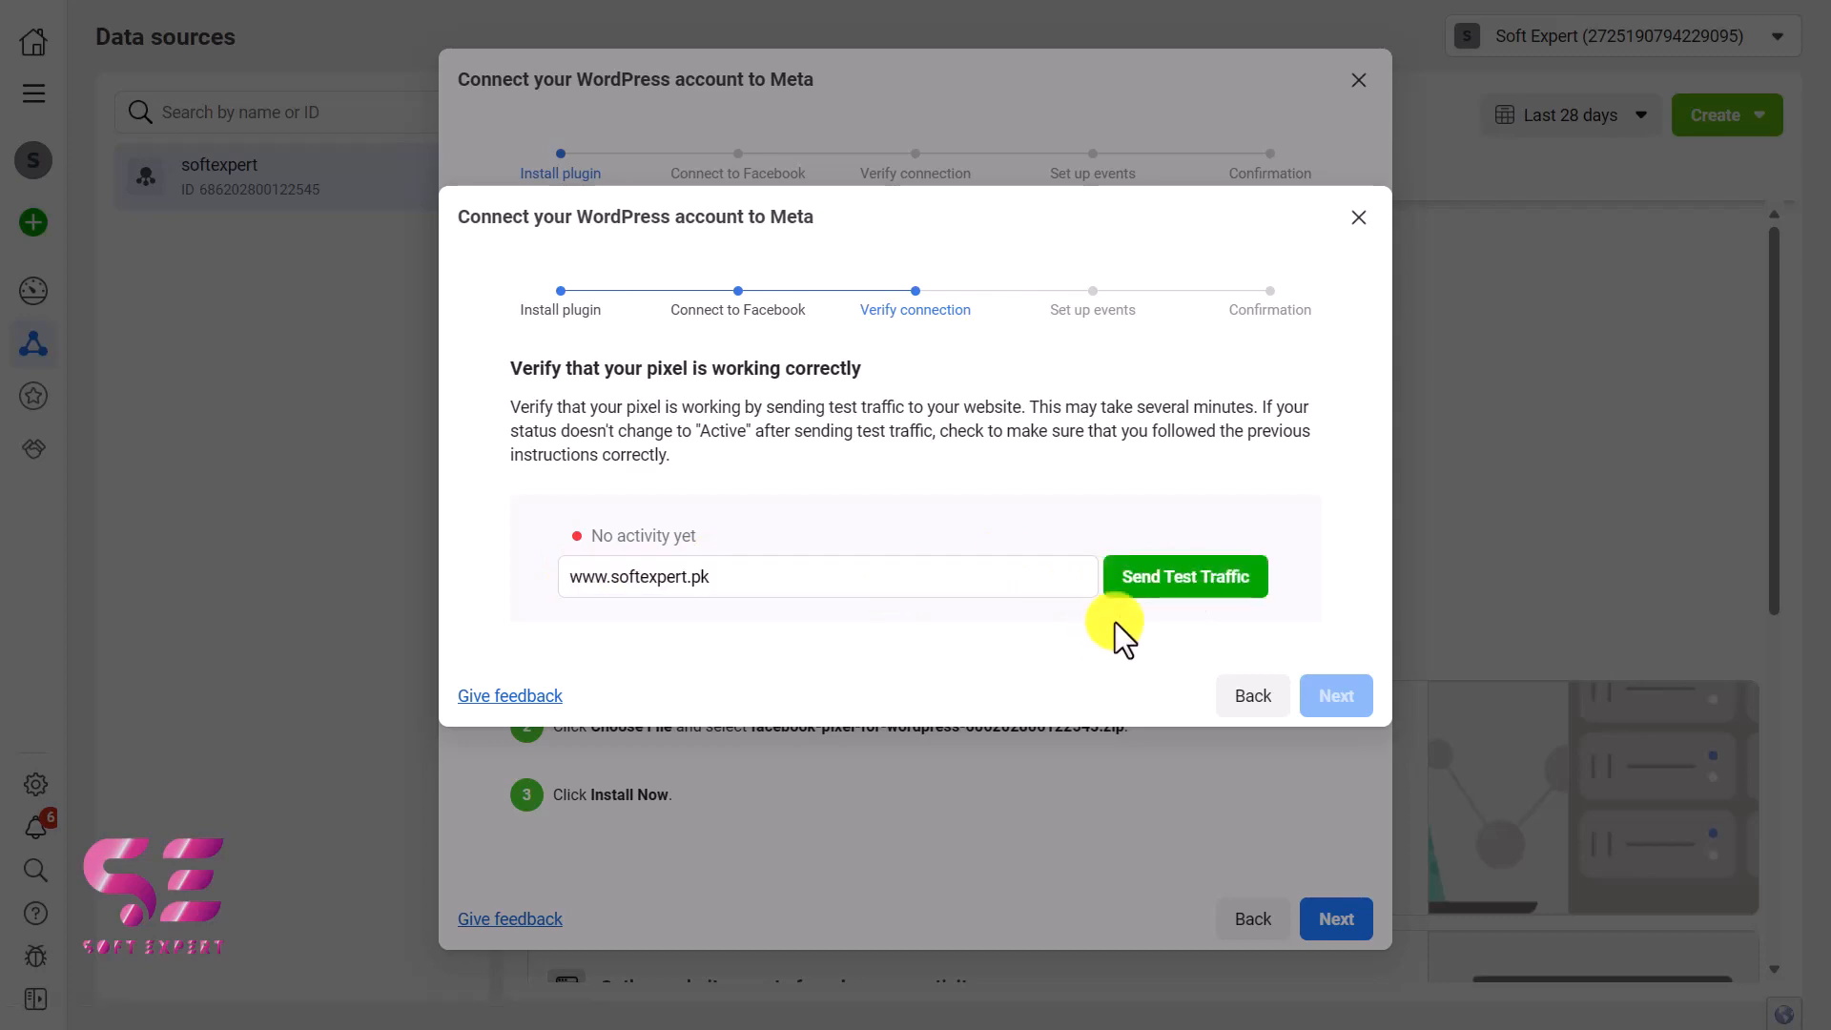
click(1157, 591)
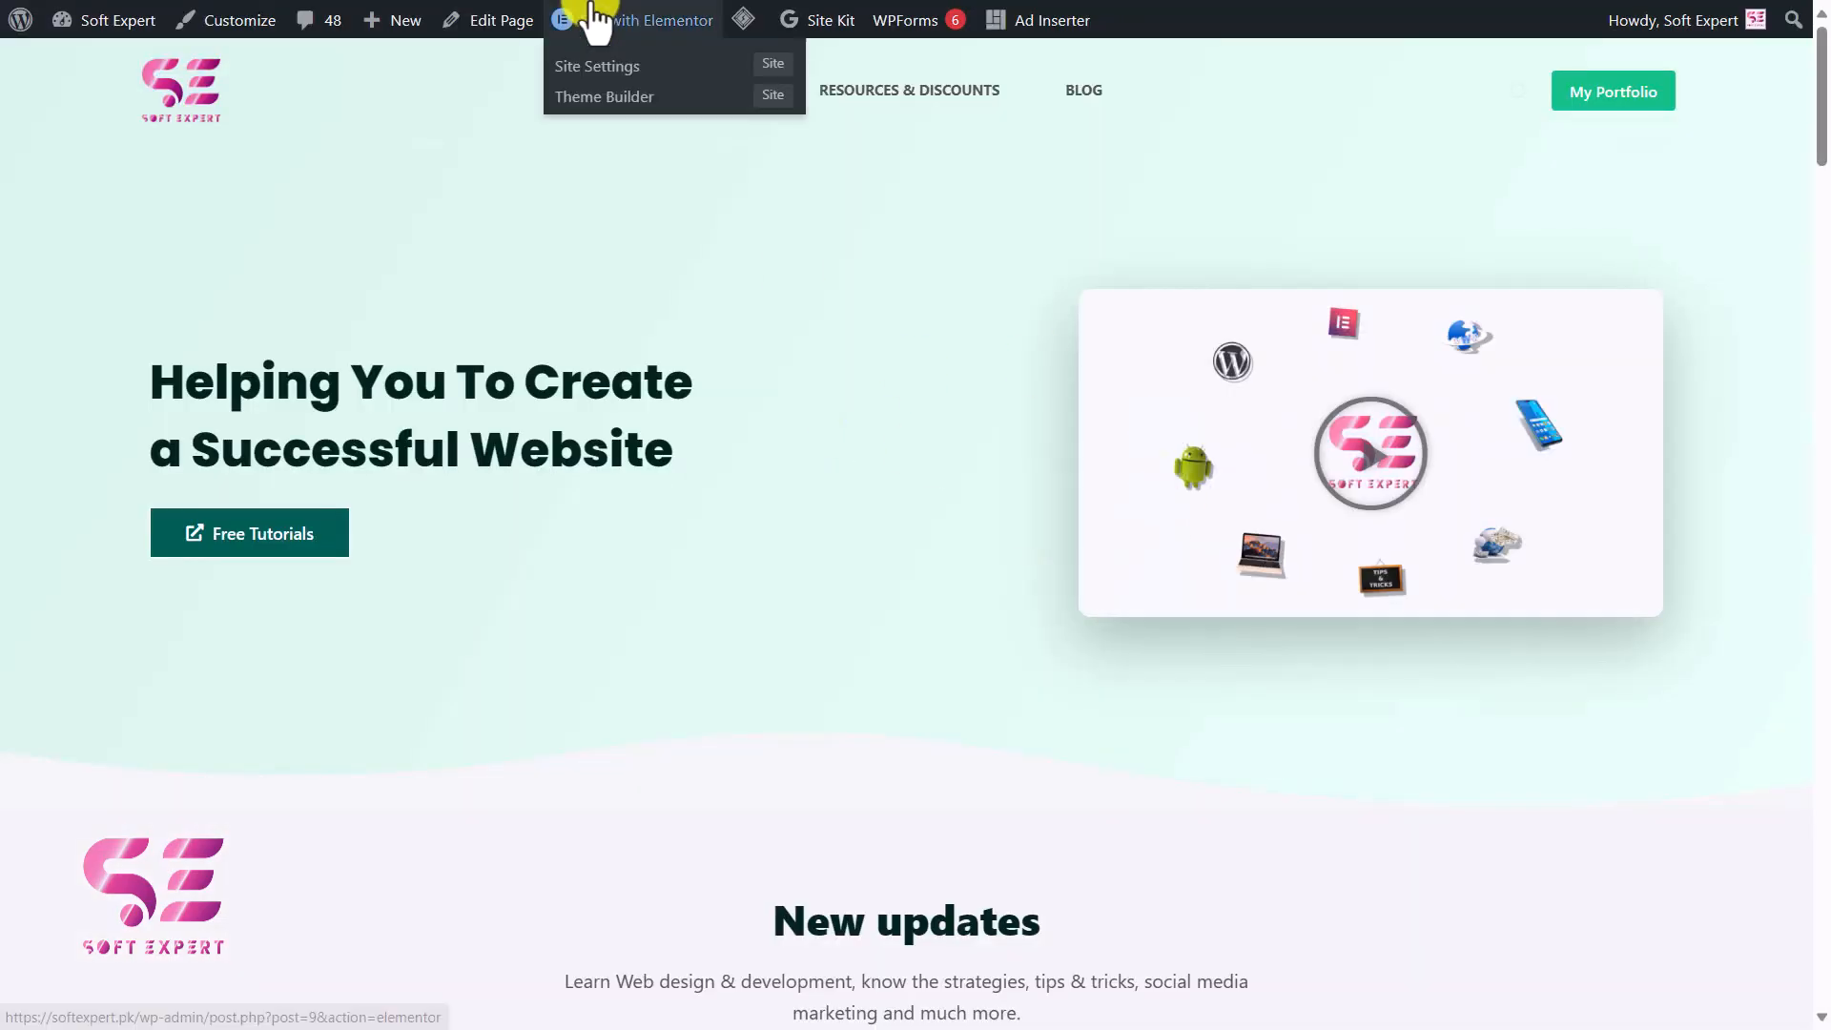
mouse_move(531, 53)
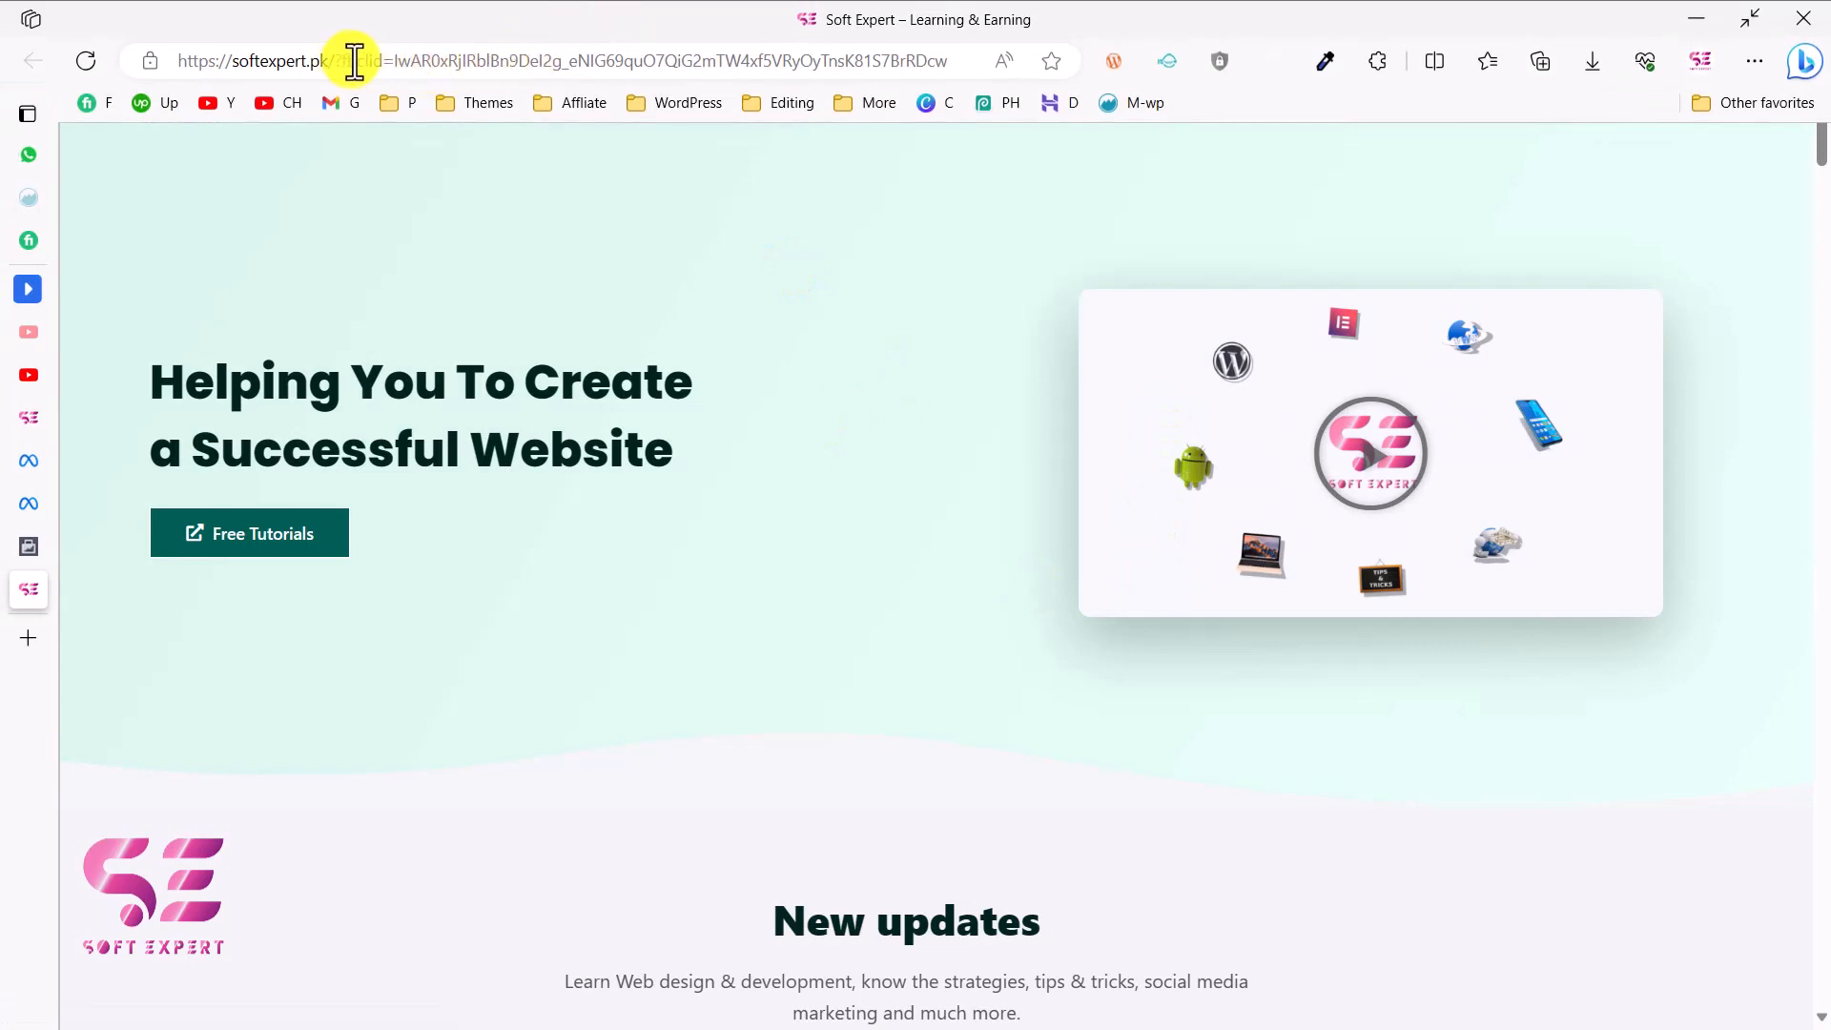
drag(413, 63, 600, 65)
click(602, 65)
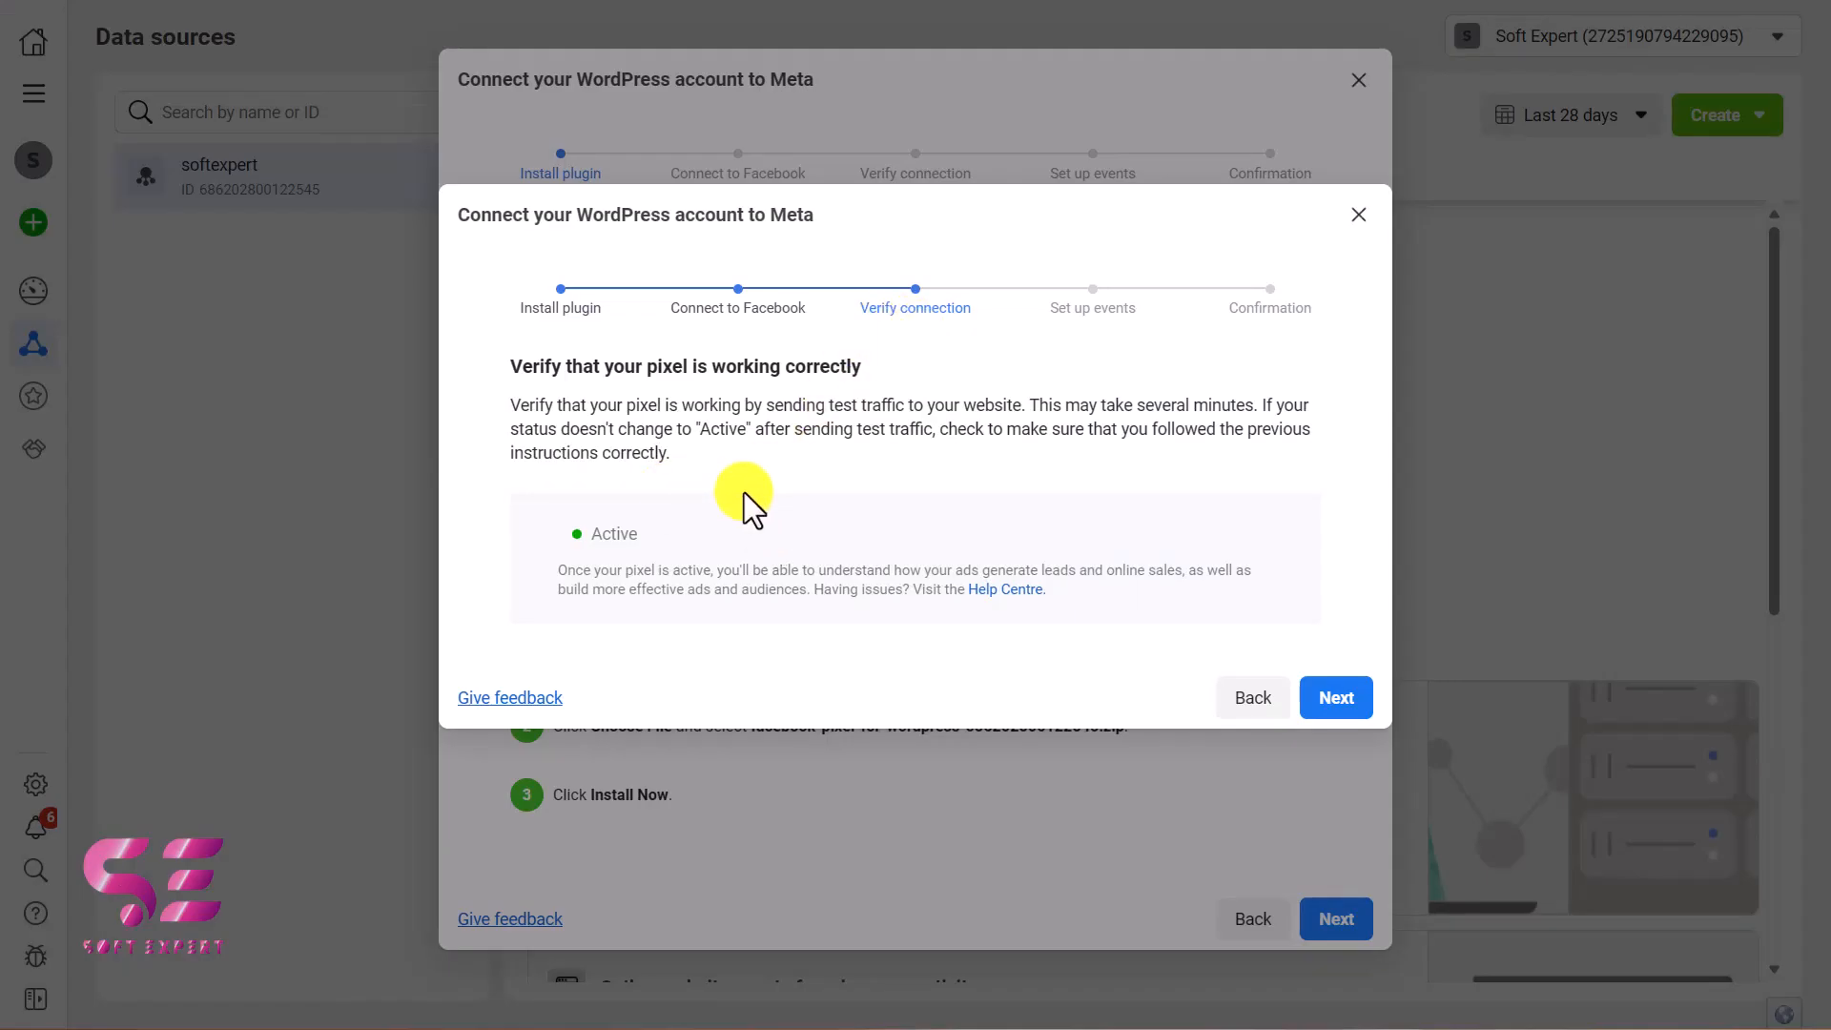
Step: Complete the WordPress connection in Events Manager without adding events through the event setup tool
click(1338, 701)
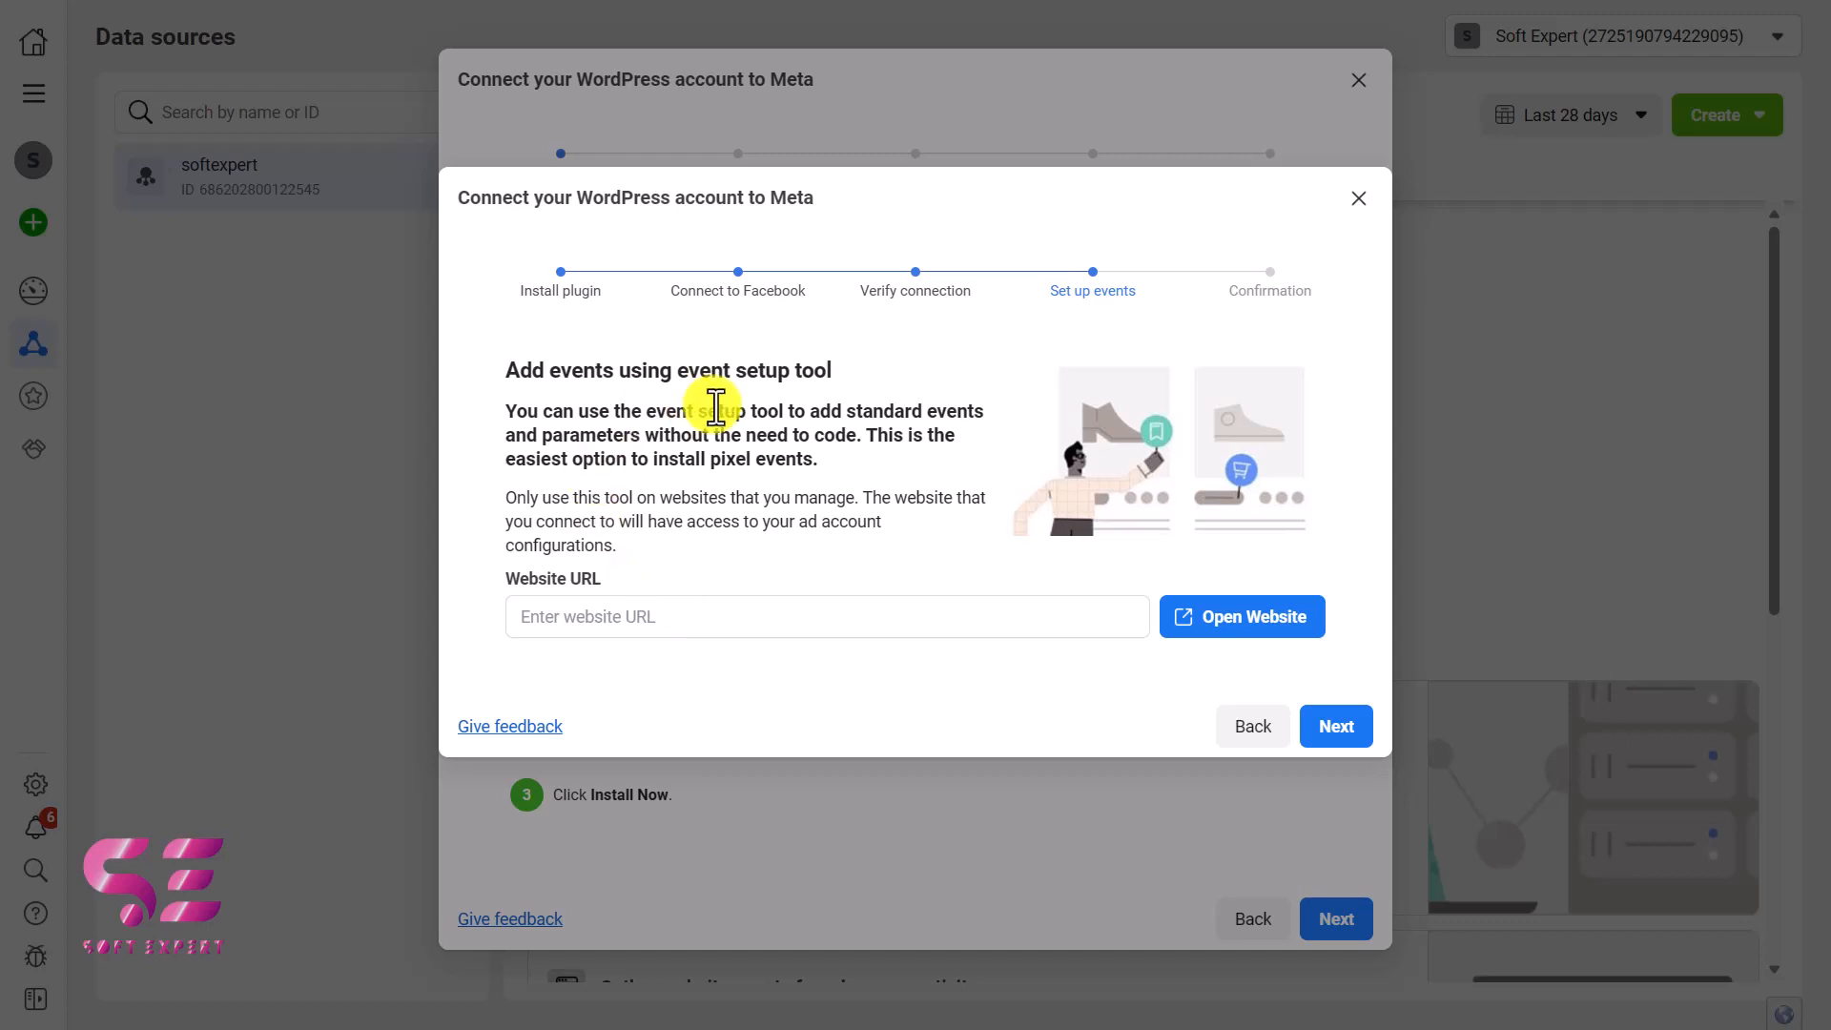
click(1320, 729)
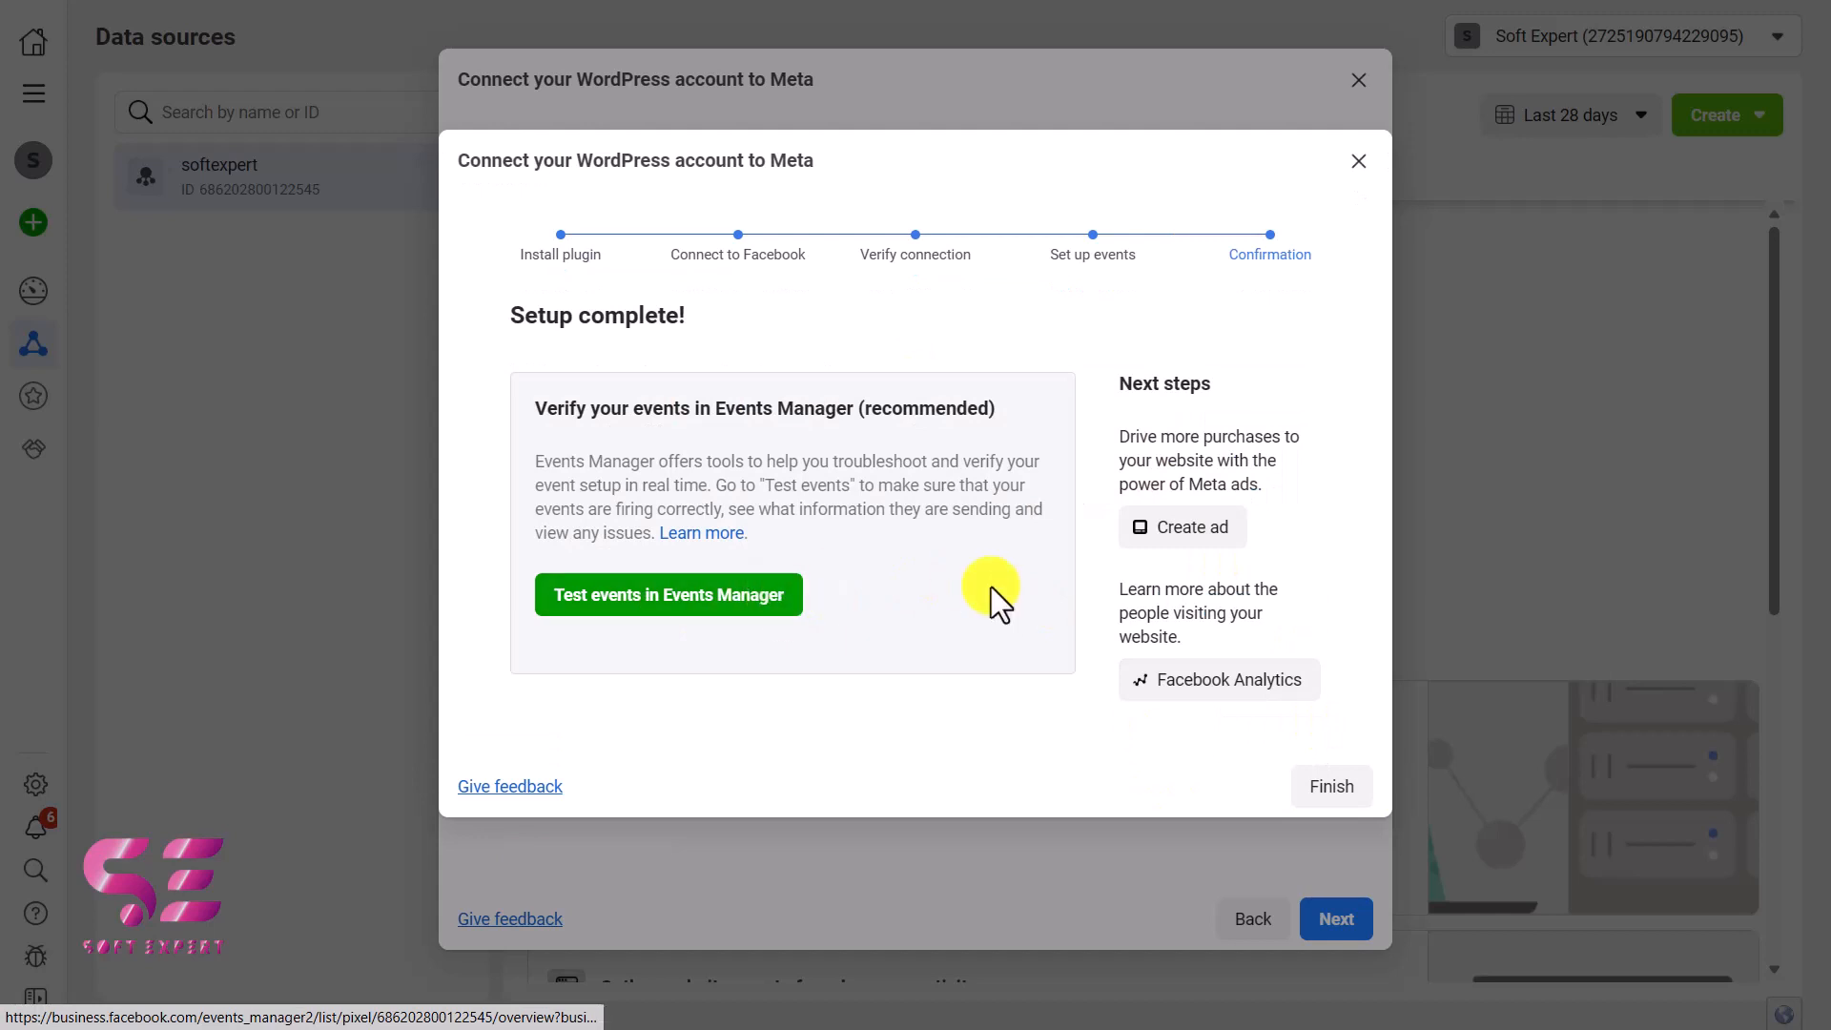
click(1331, 787)
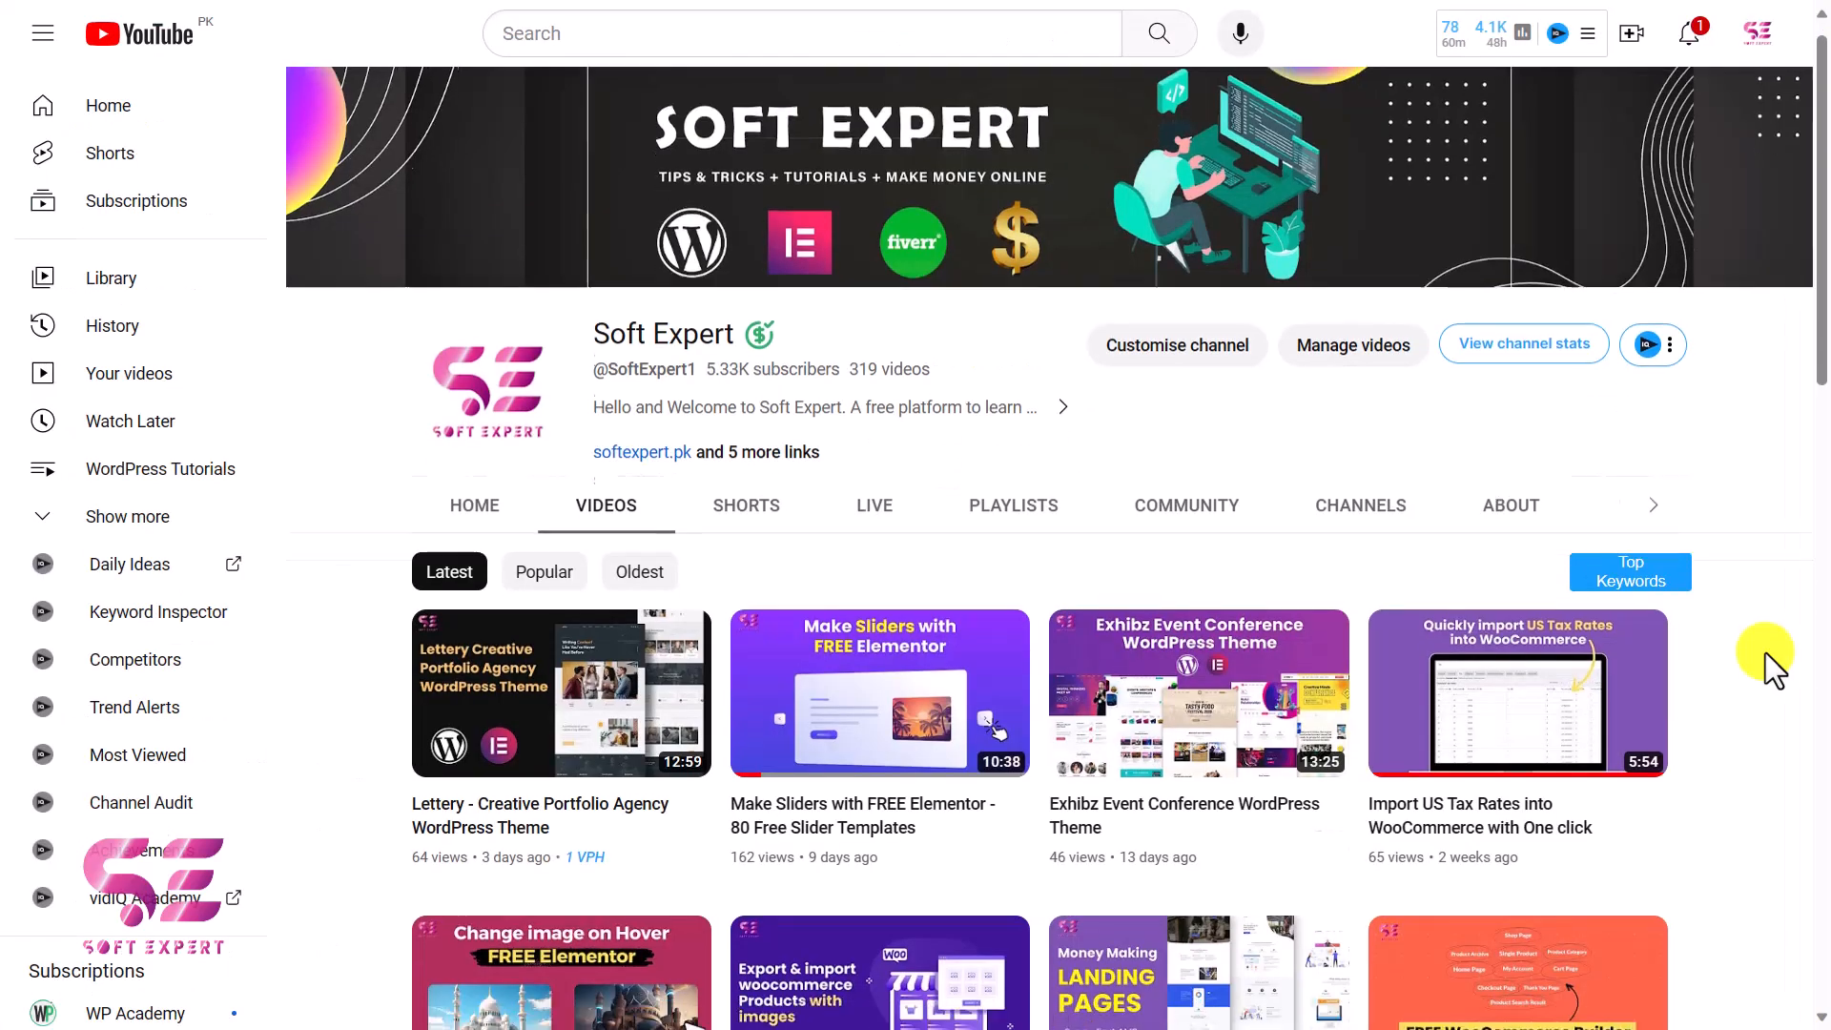
scroll(1765, 652, down, 5)
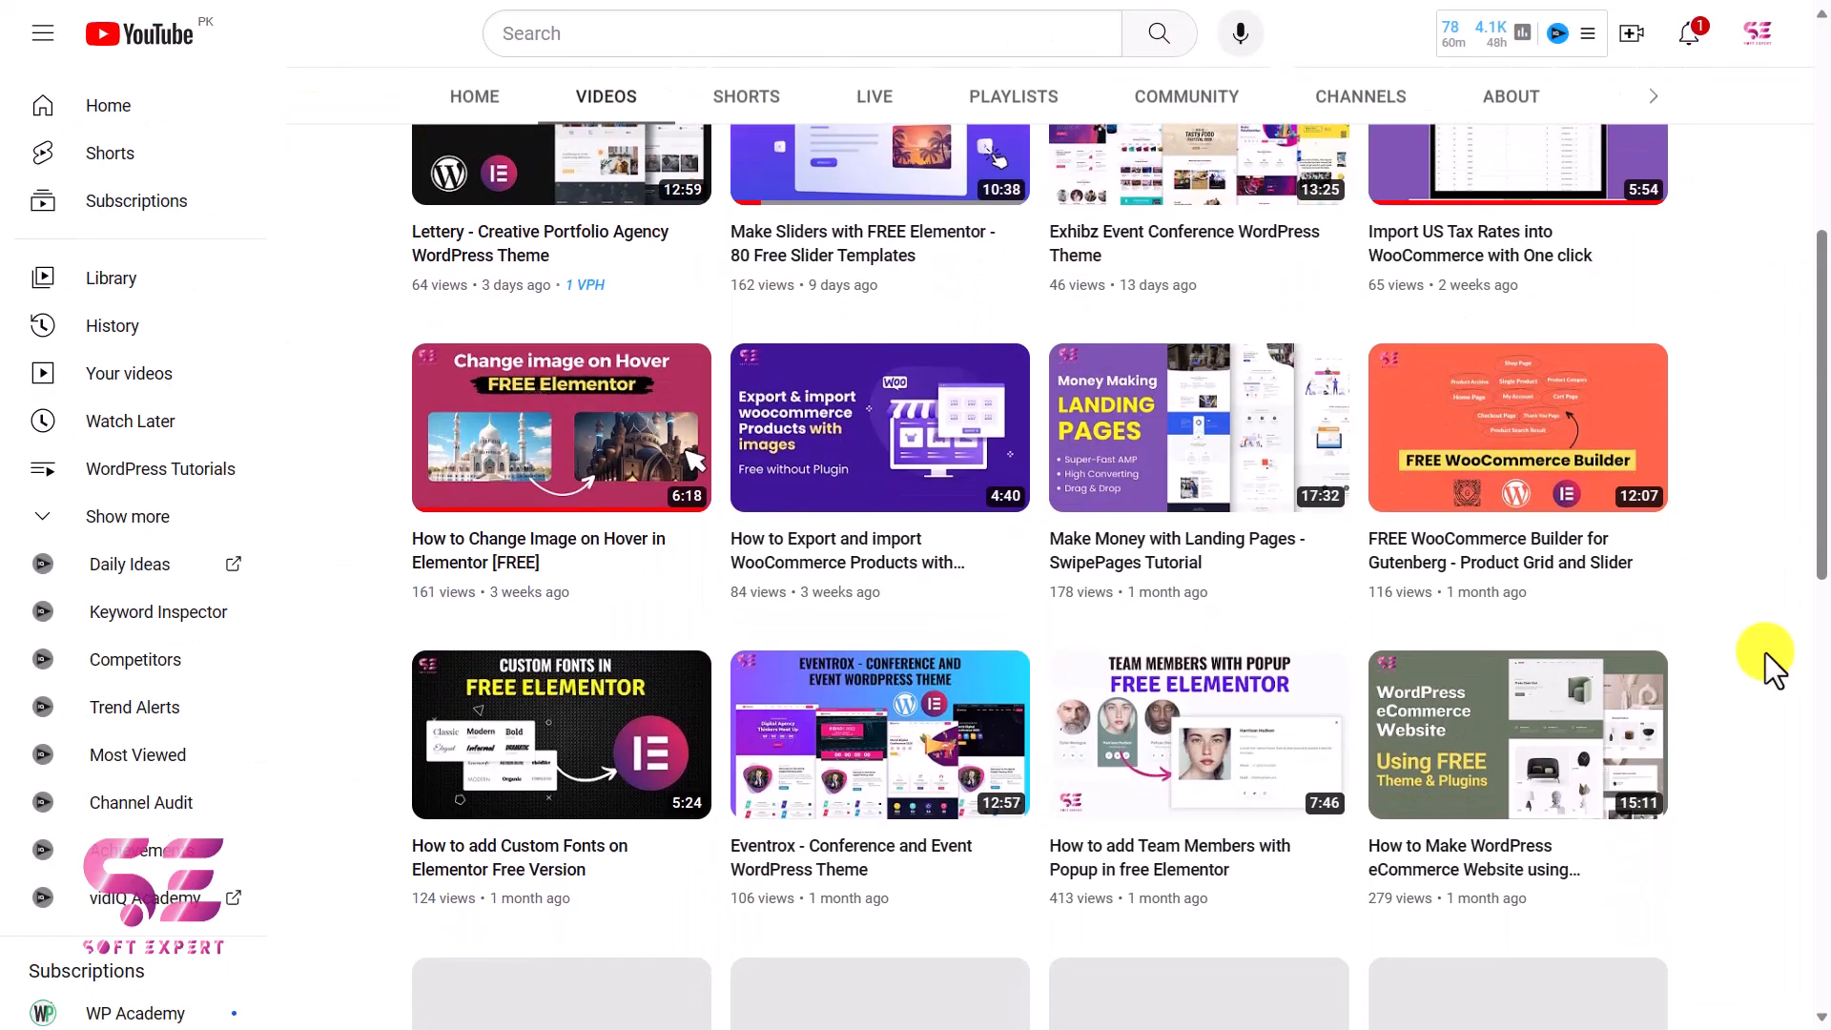
scroll(1765, 652, down, 7)
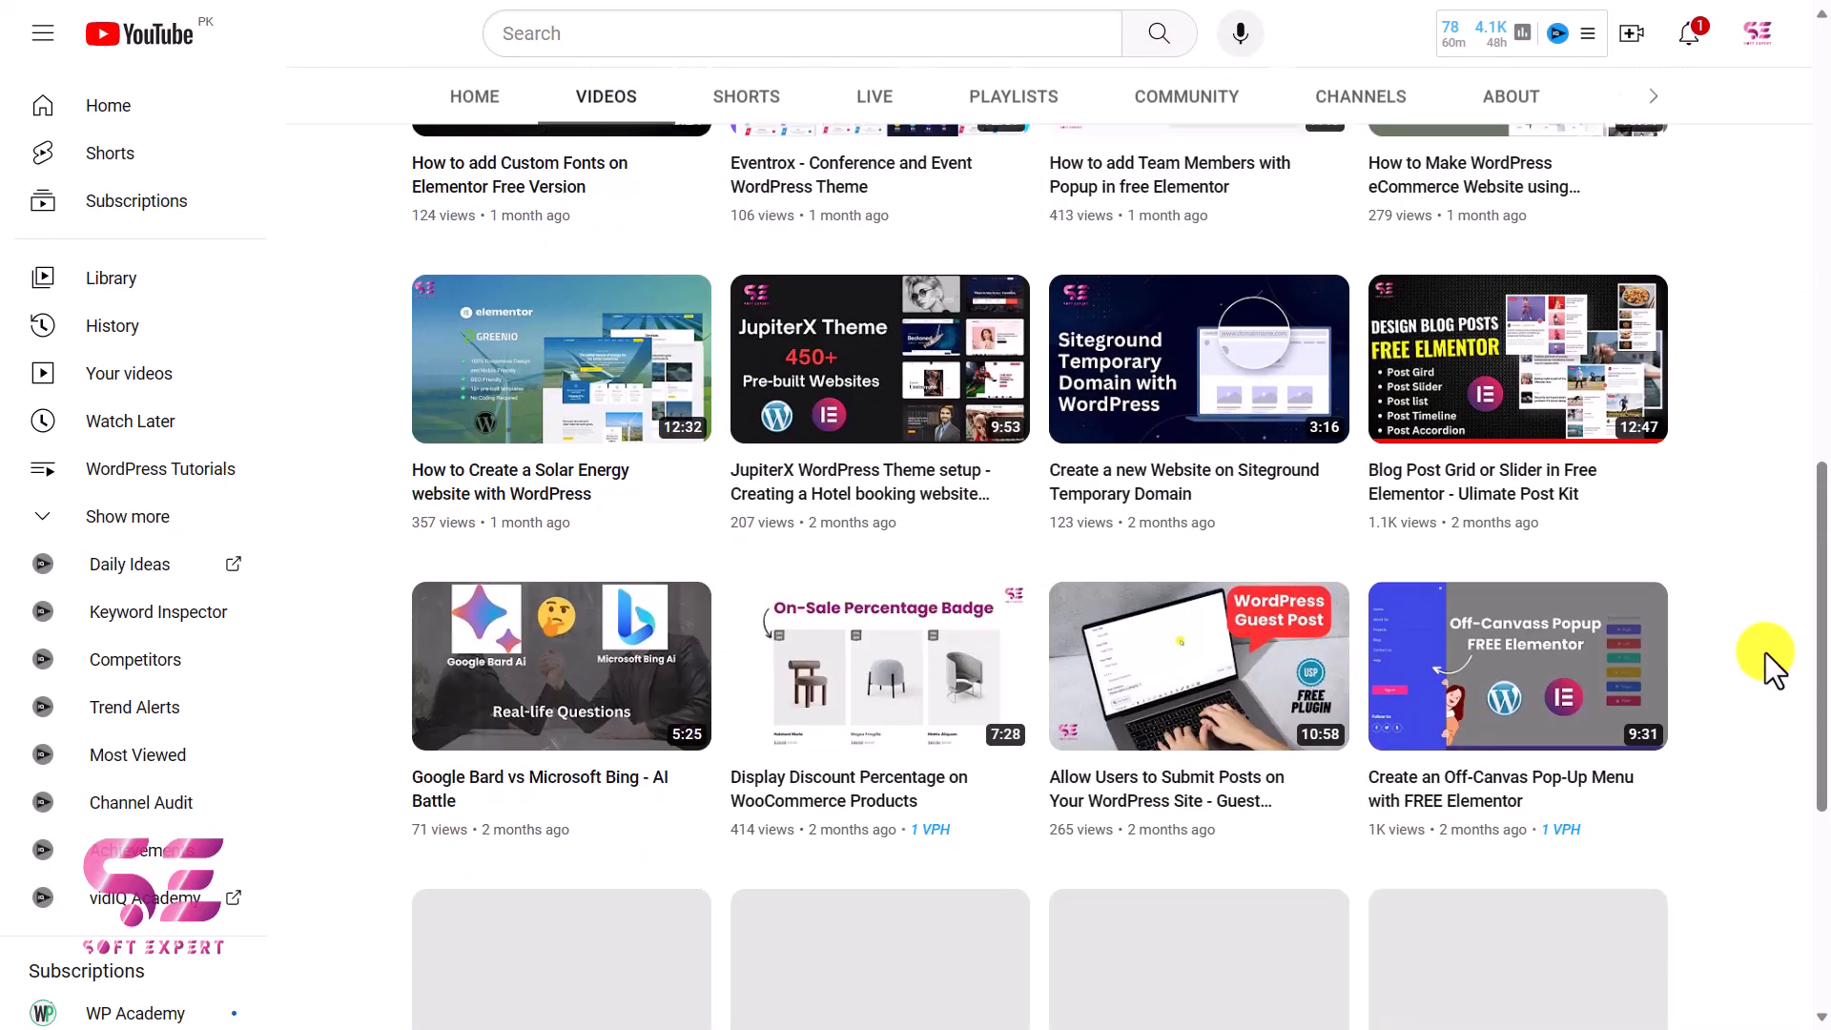
scroll(1765, 652, down, 6)
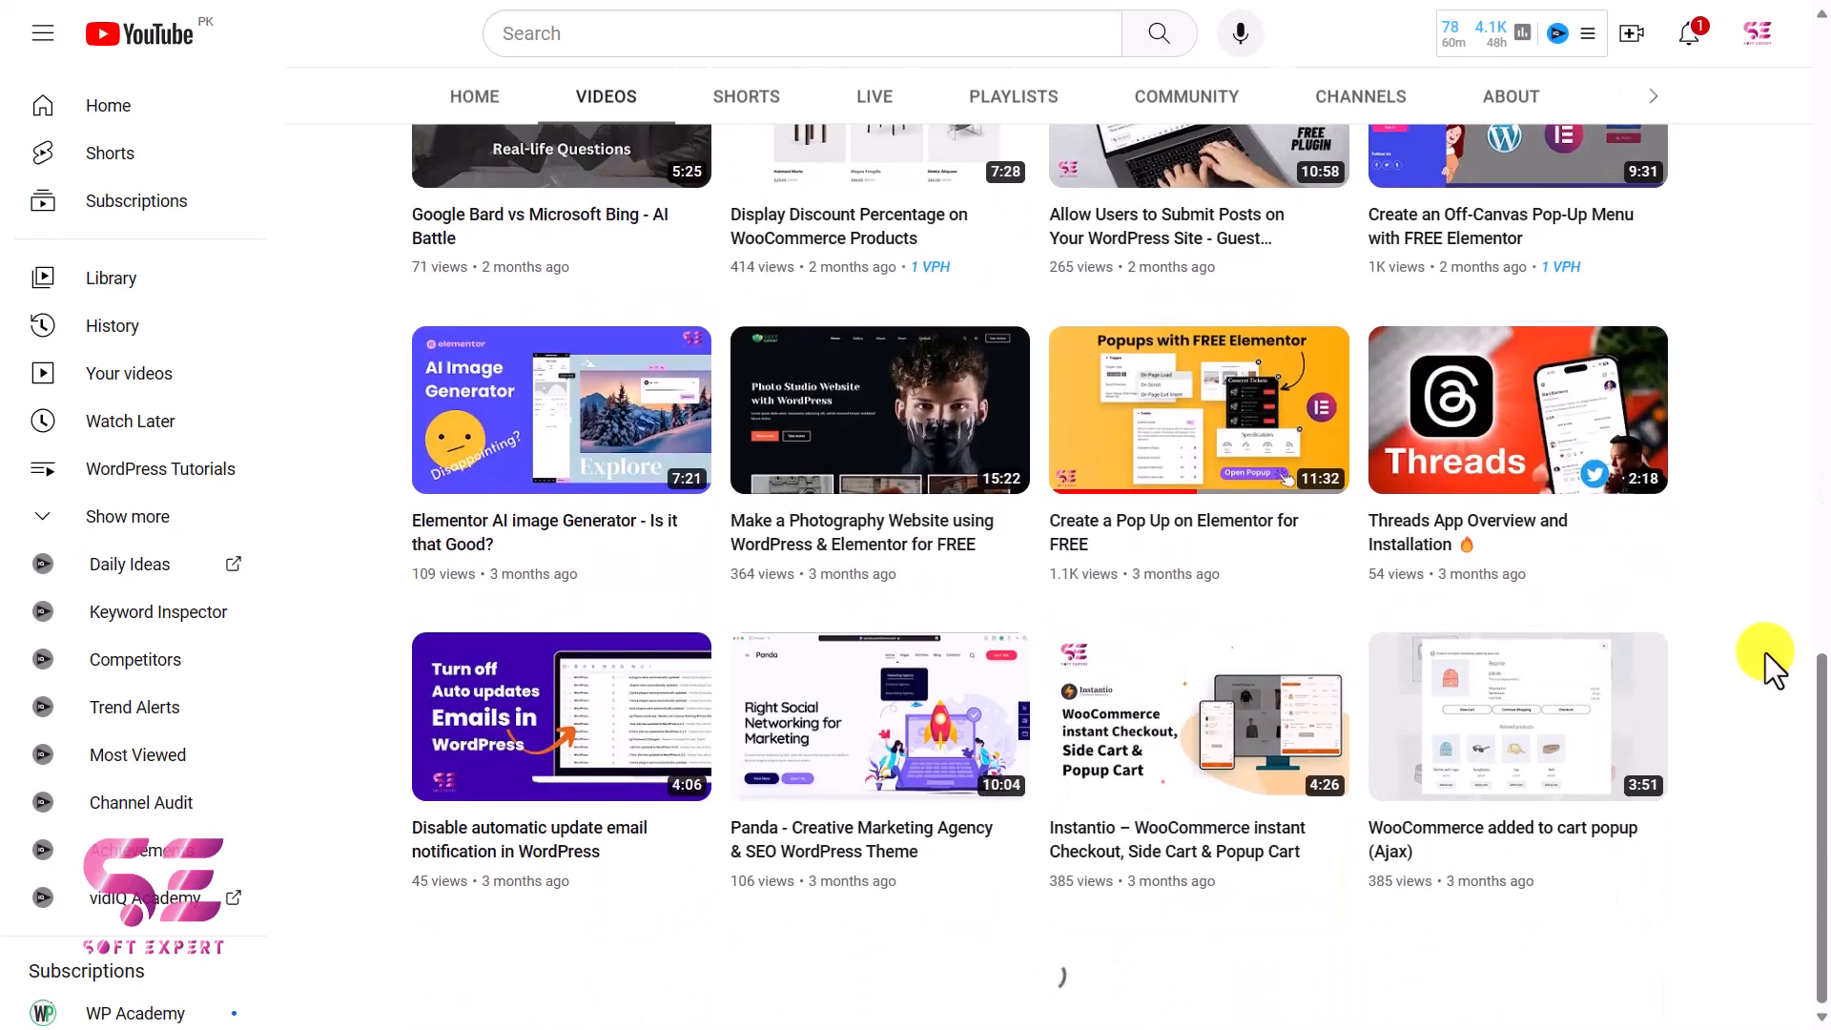
scroll(1765, 653, down, 6)
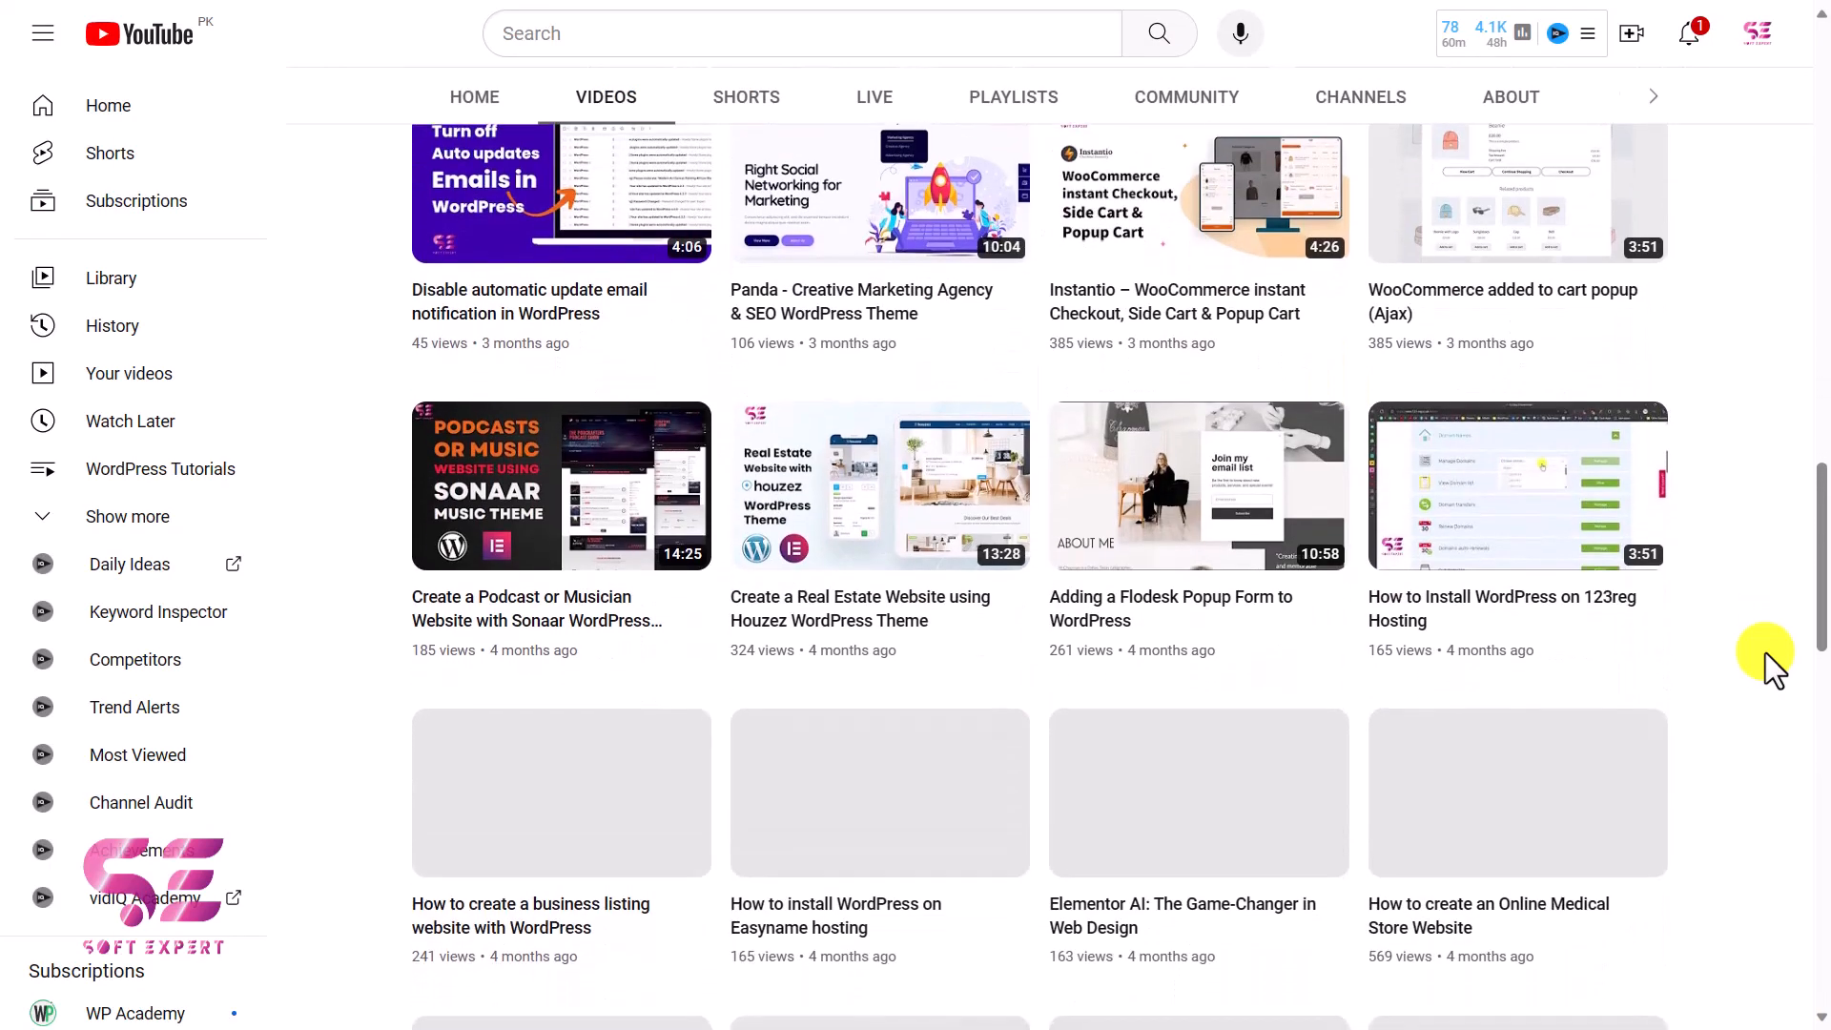
scroll(1765, 652, down, 14)
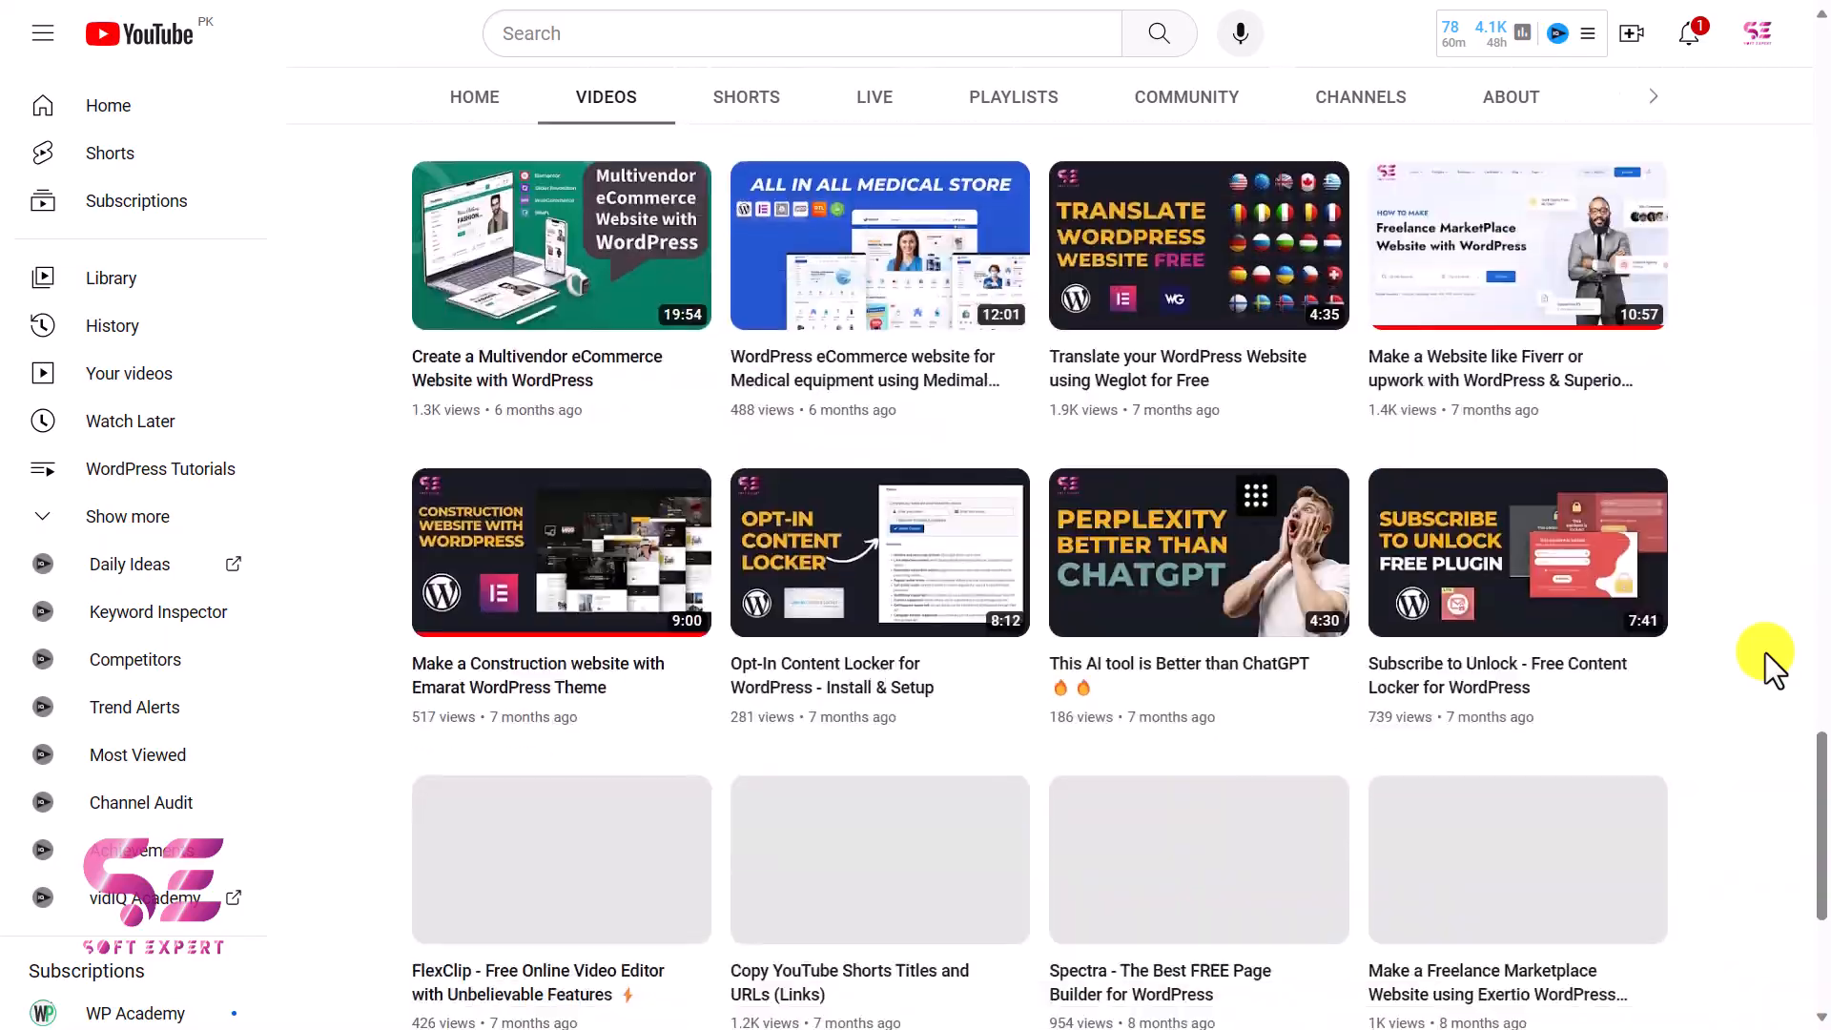
scroll(1765, 653, down, 2)
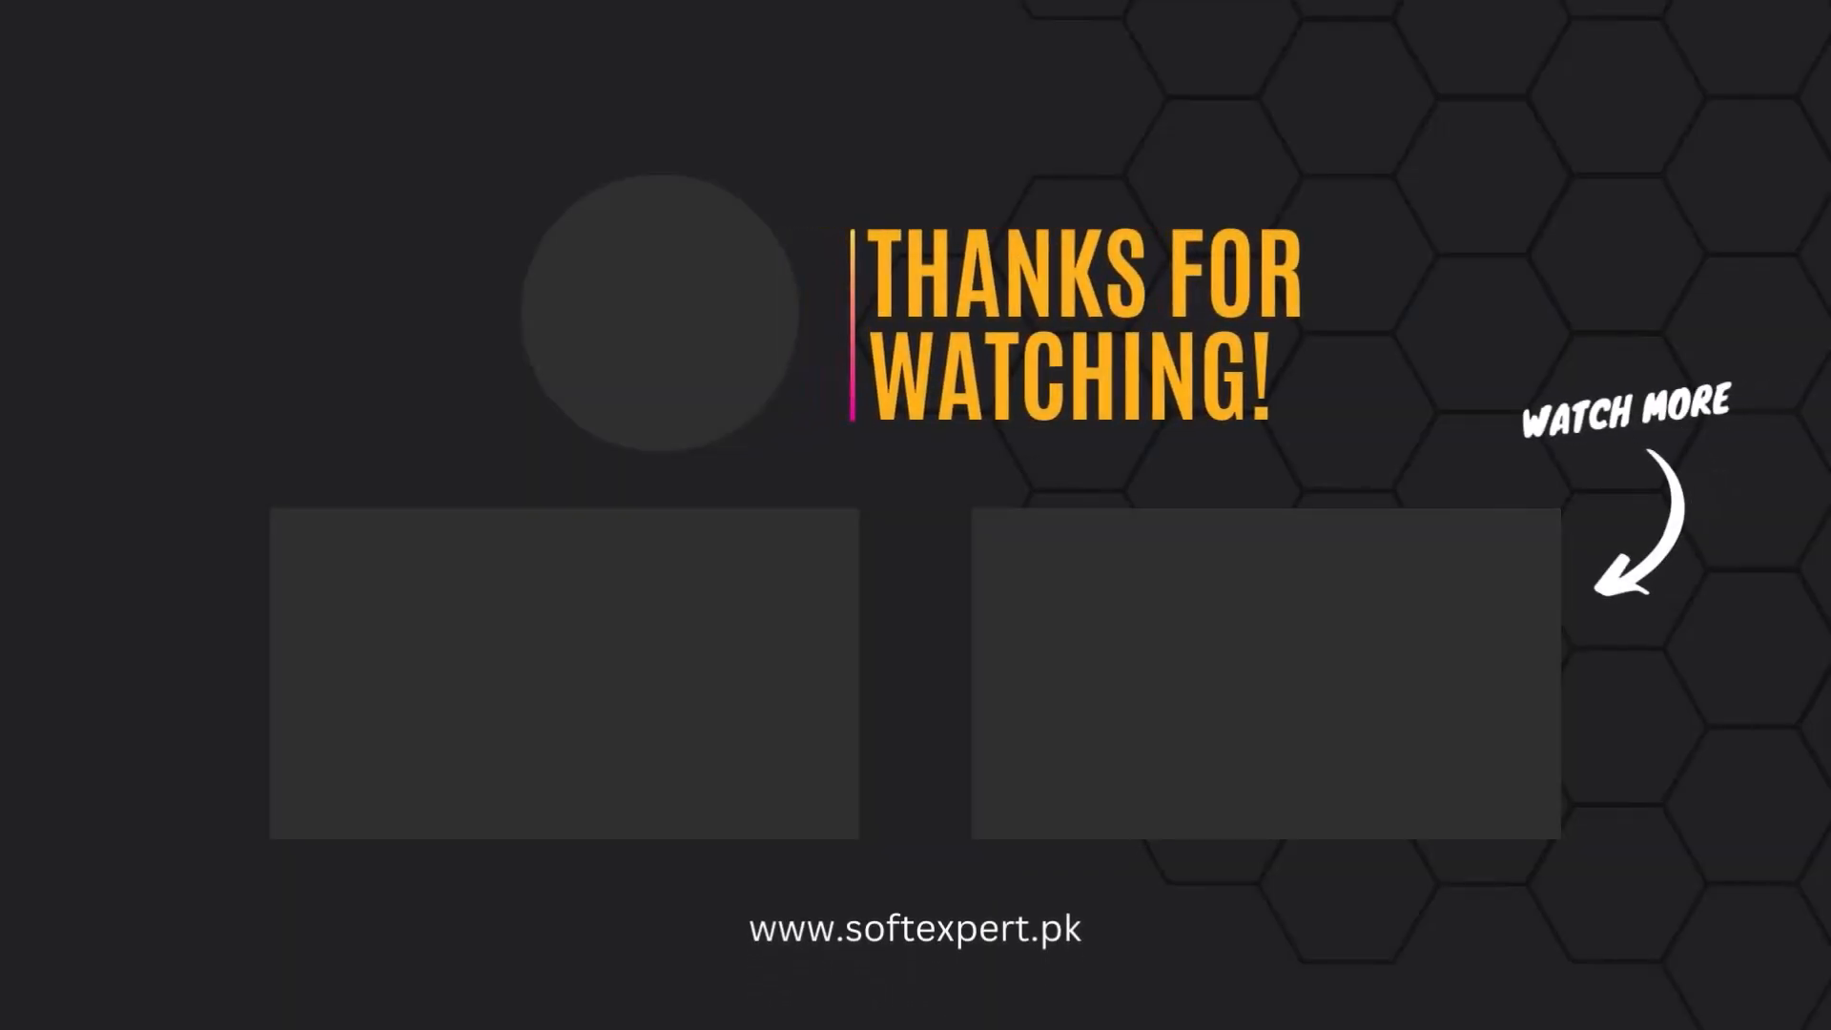